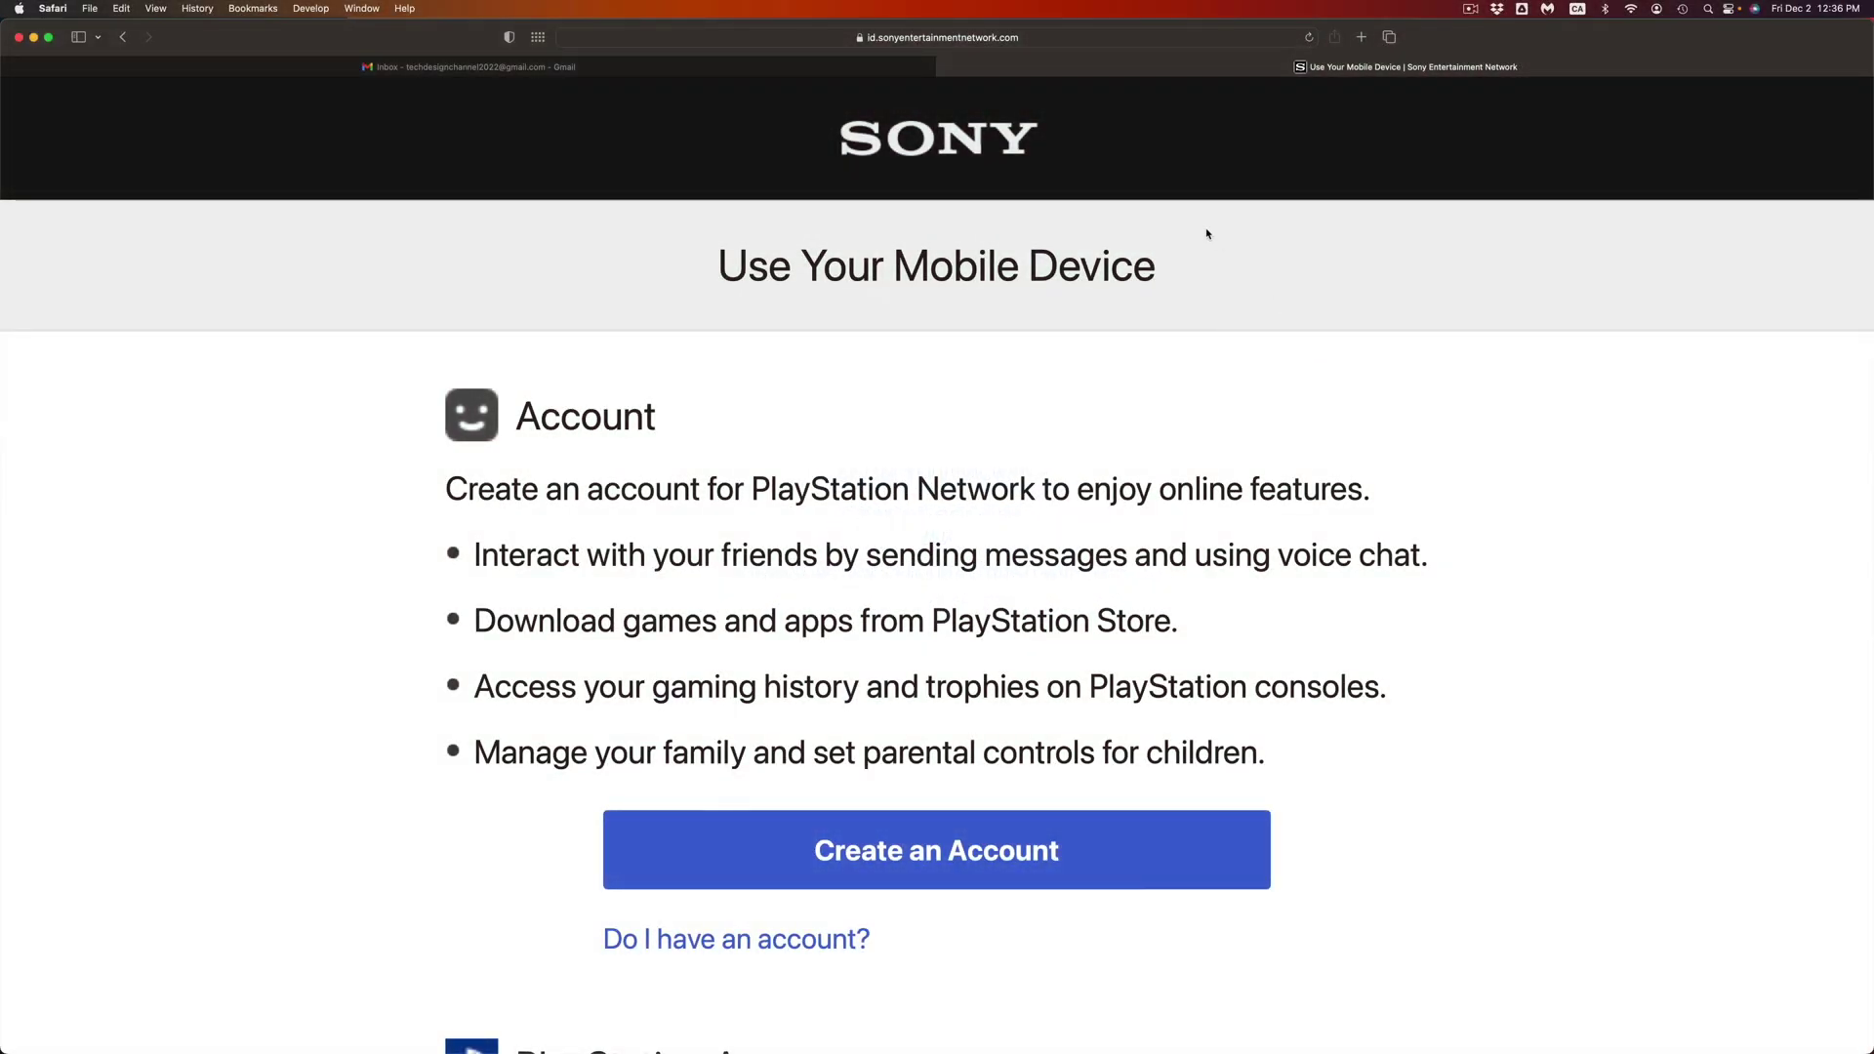
Load the PS5 web setup page at playstation.com/ps5/setuponweb
{"action": "left_click", "coordinate": [1045, 39]}
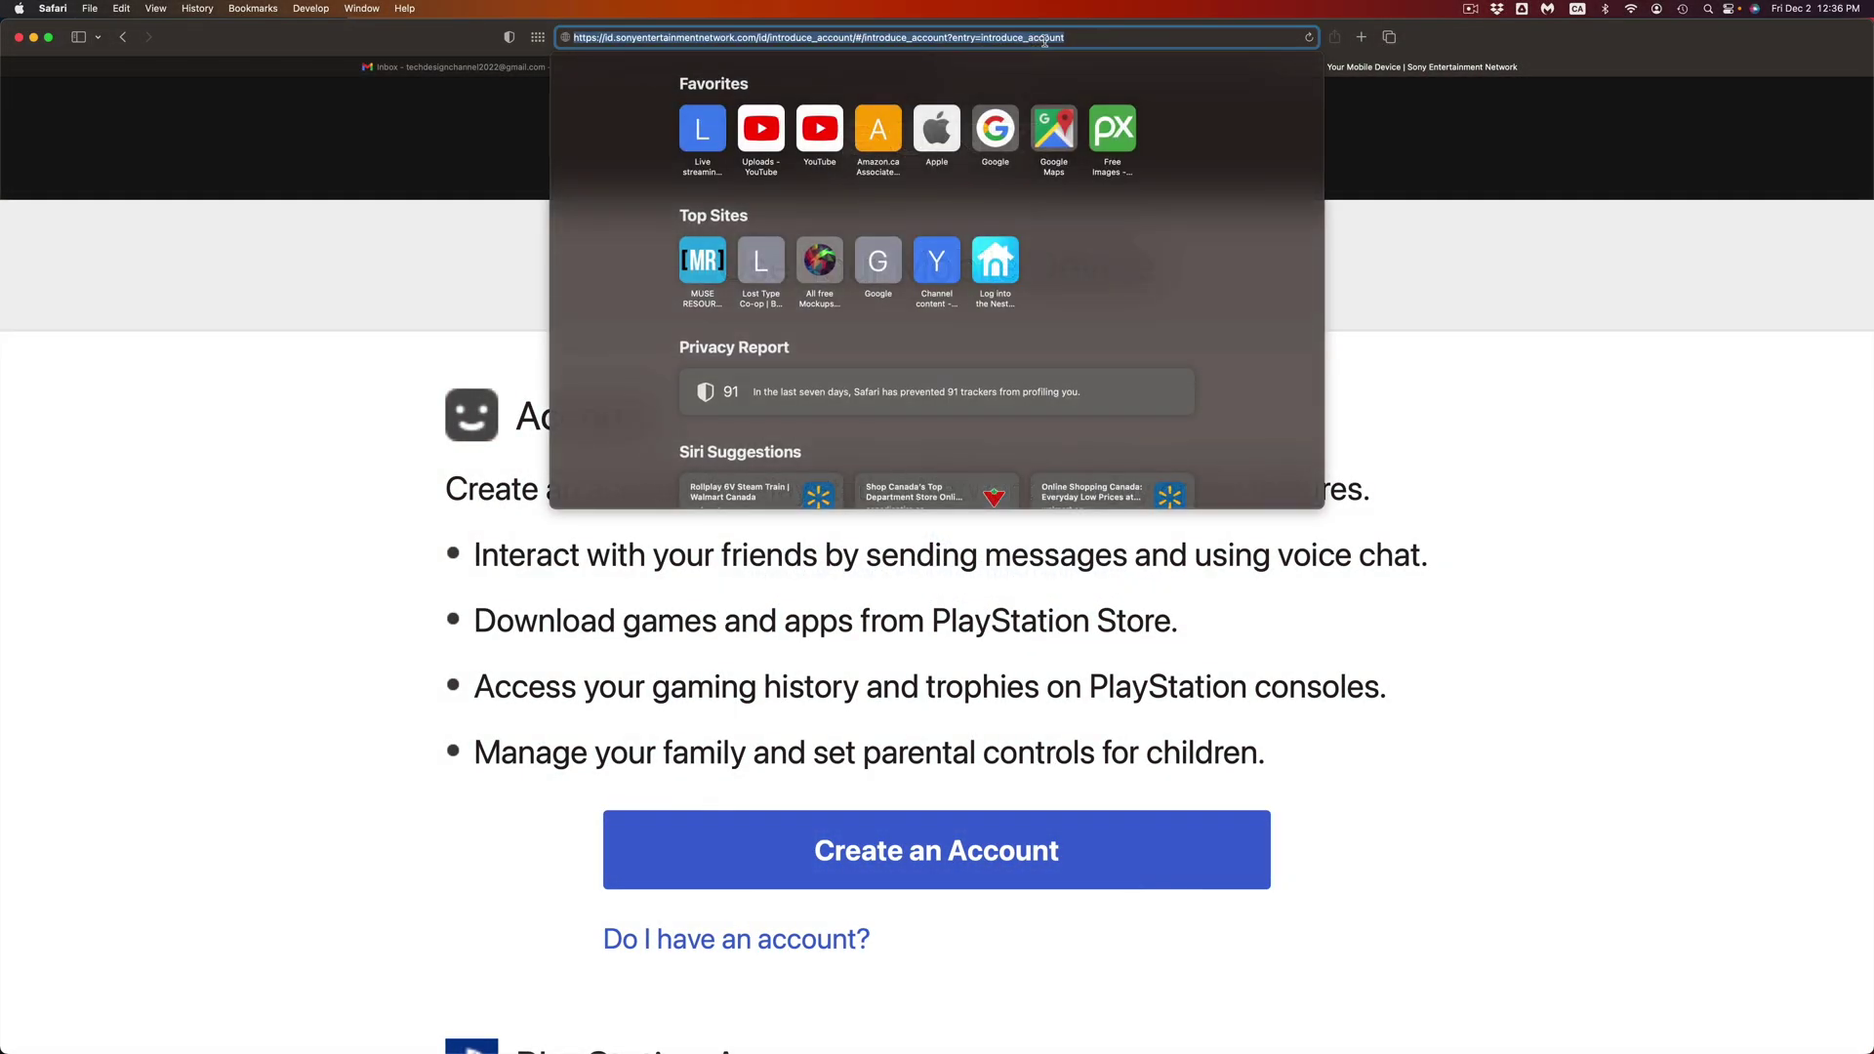
{"action": "type", "text": "http://playstation.com/ps5/setuponweb"}
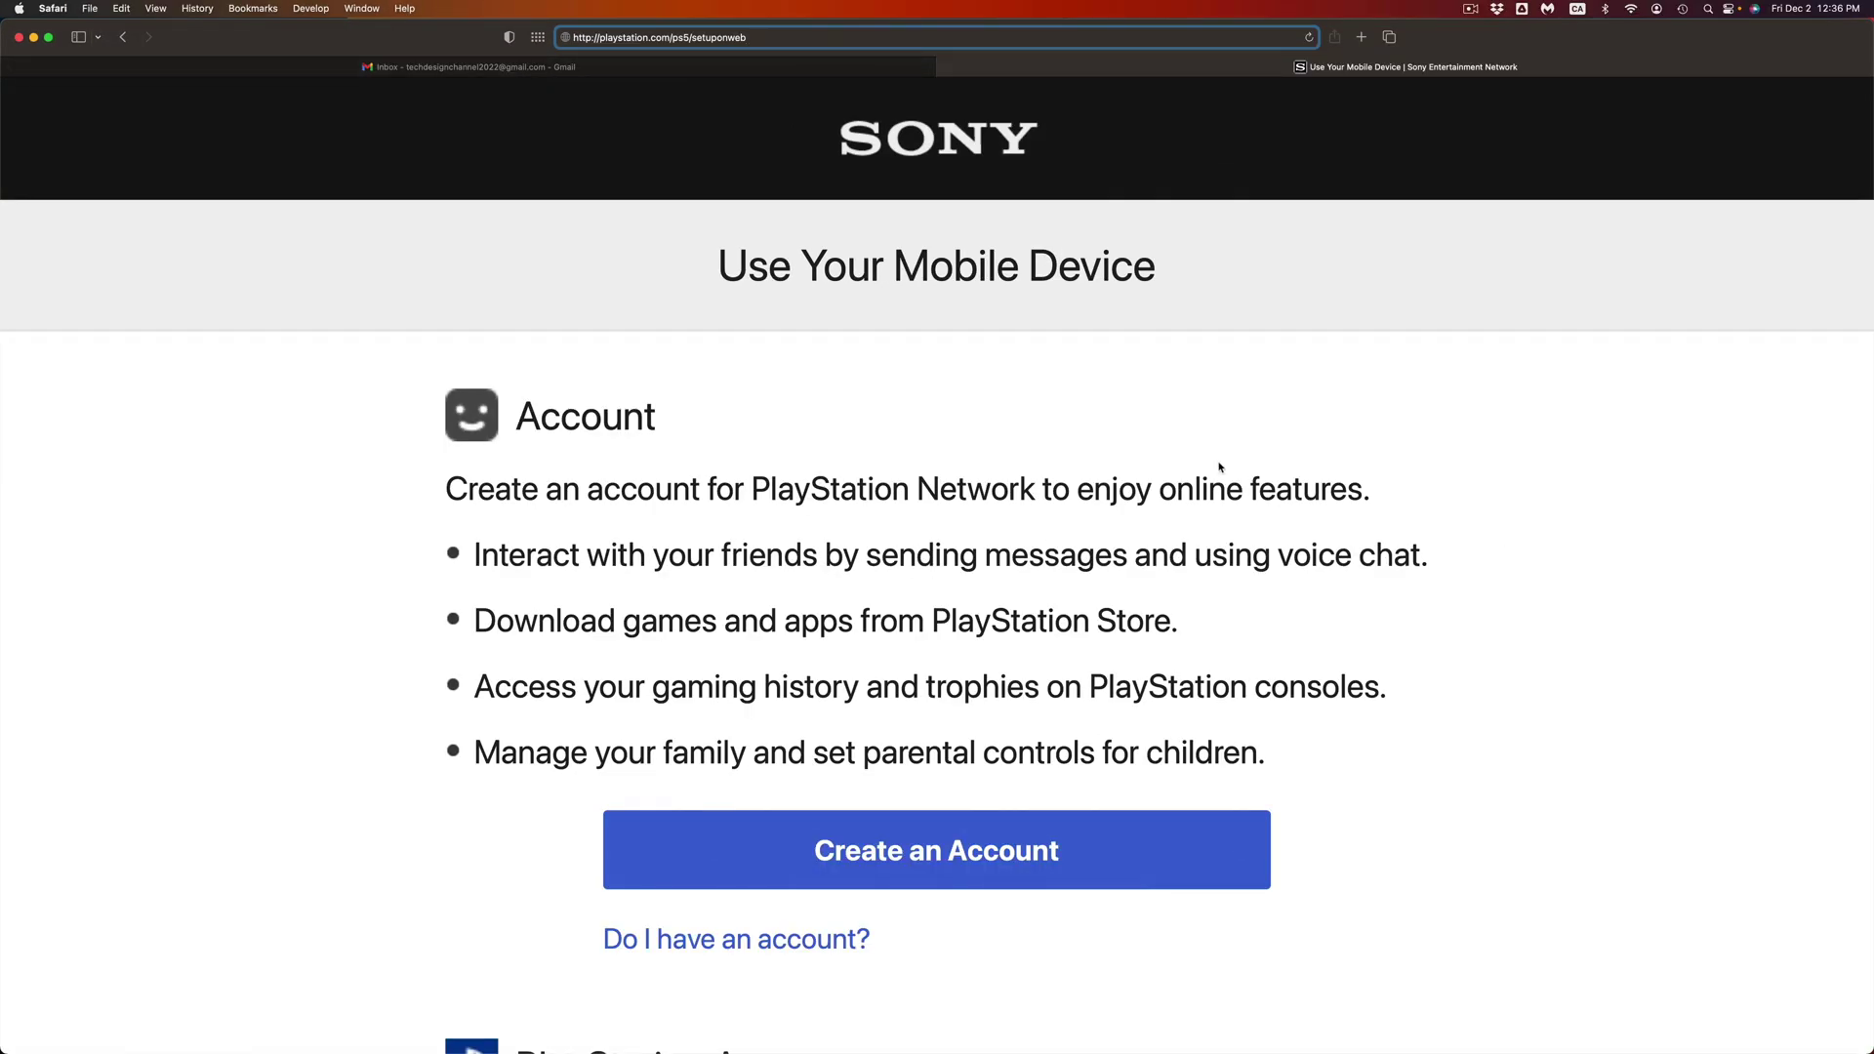
Start creating a new PlayStation Network account from the setup page
{"action": "left_click", "coordinate": [1442, 448]}
{"action": "scroll", "coordinate": [1441, 448], "scroll_direction": "down", "scroll_amount": 3}
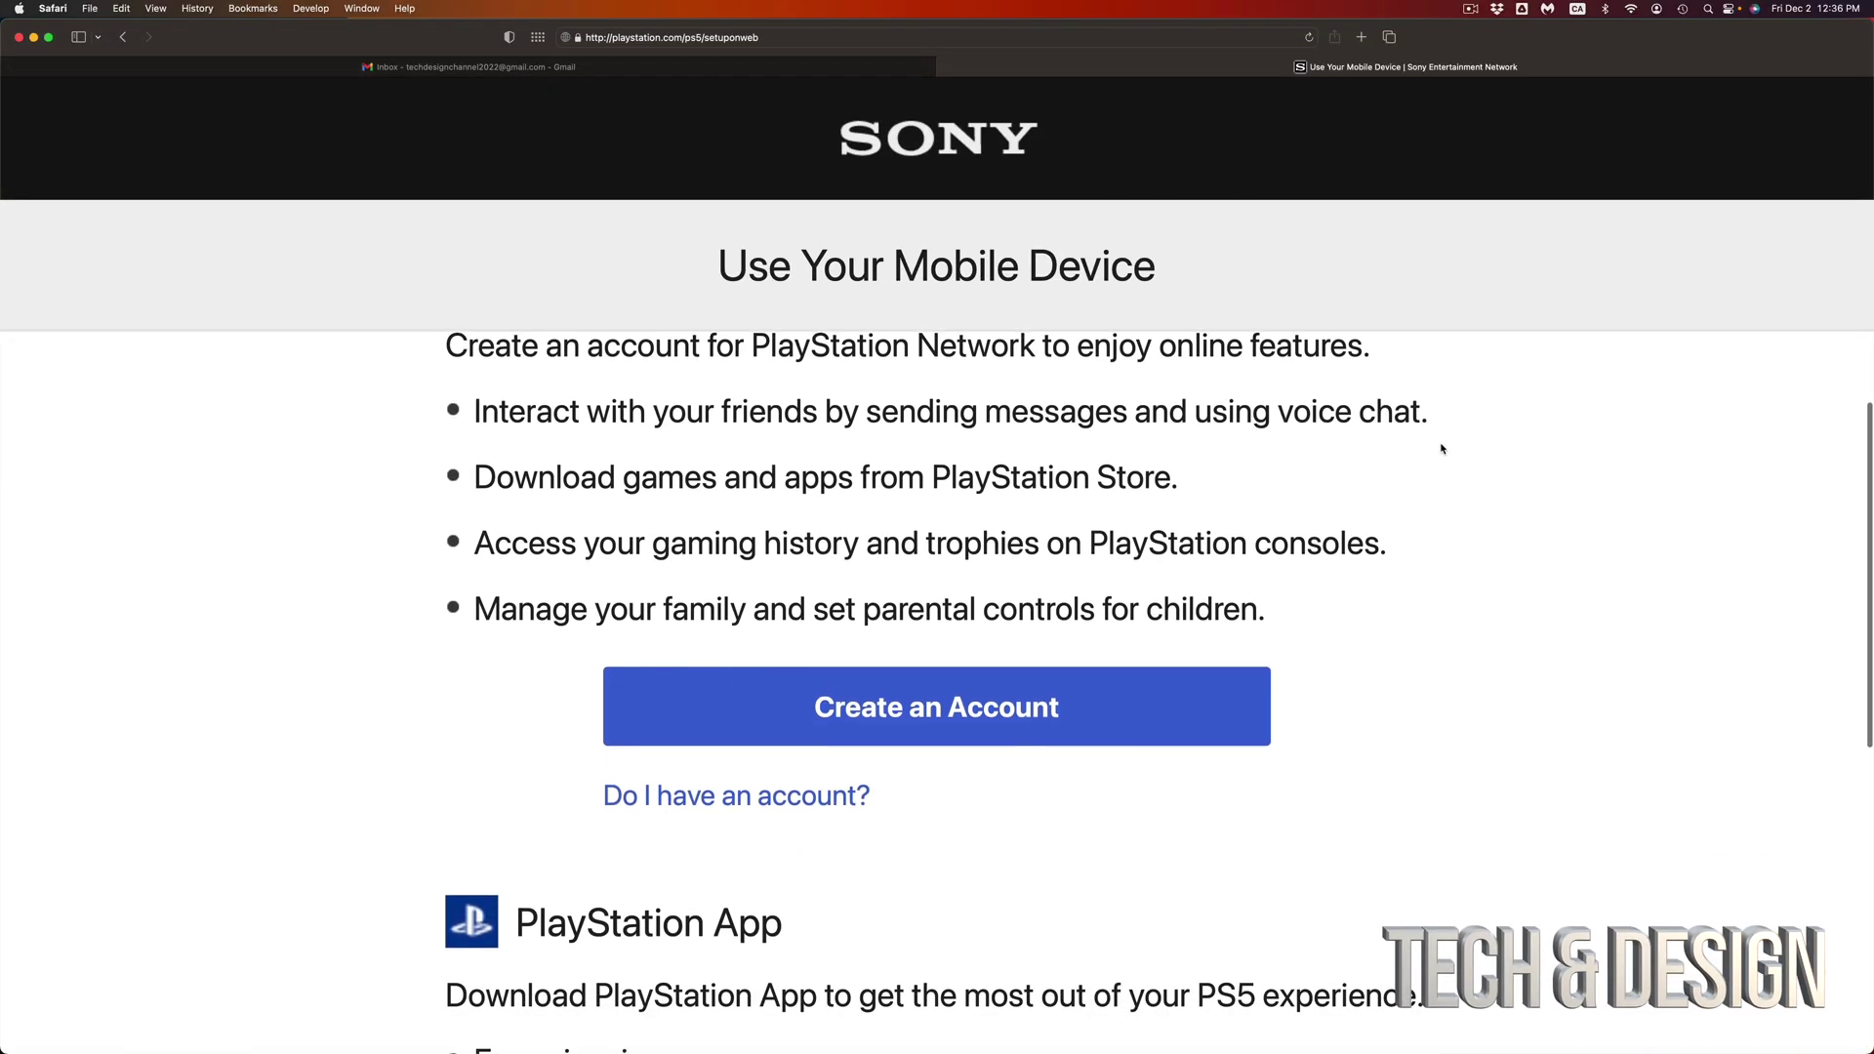
{"action": "scroll", "coordinate": [1441, 448], "scroll_direction": "down", "scroll_amount": 3}
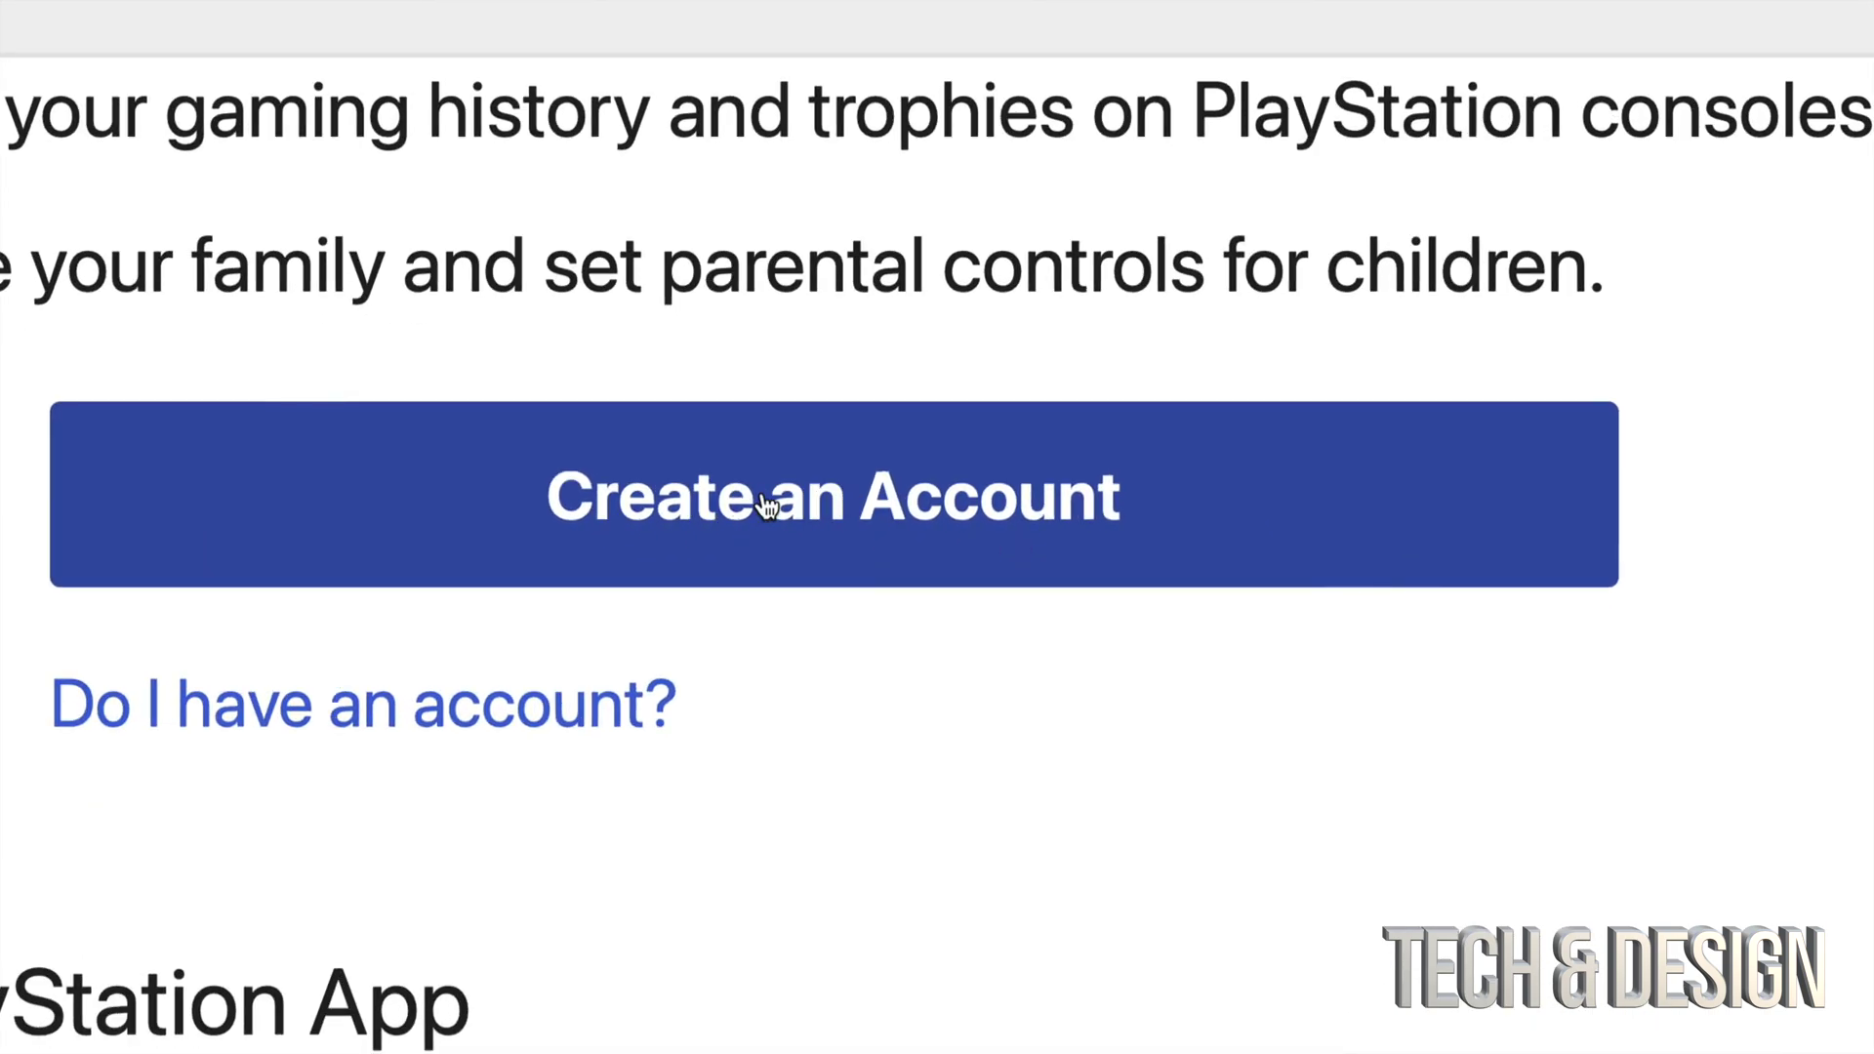
{"action": "left_click", "coordinate": [766, 506]}
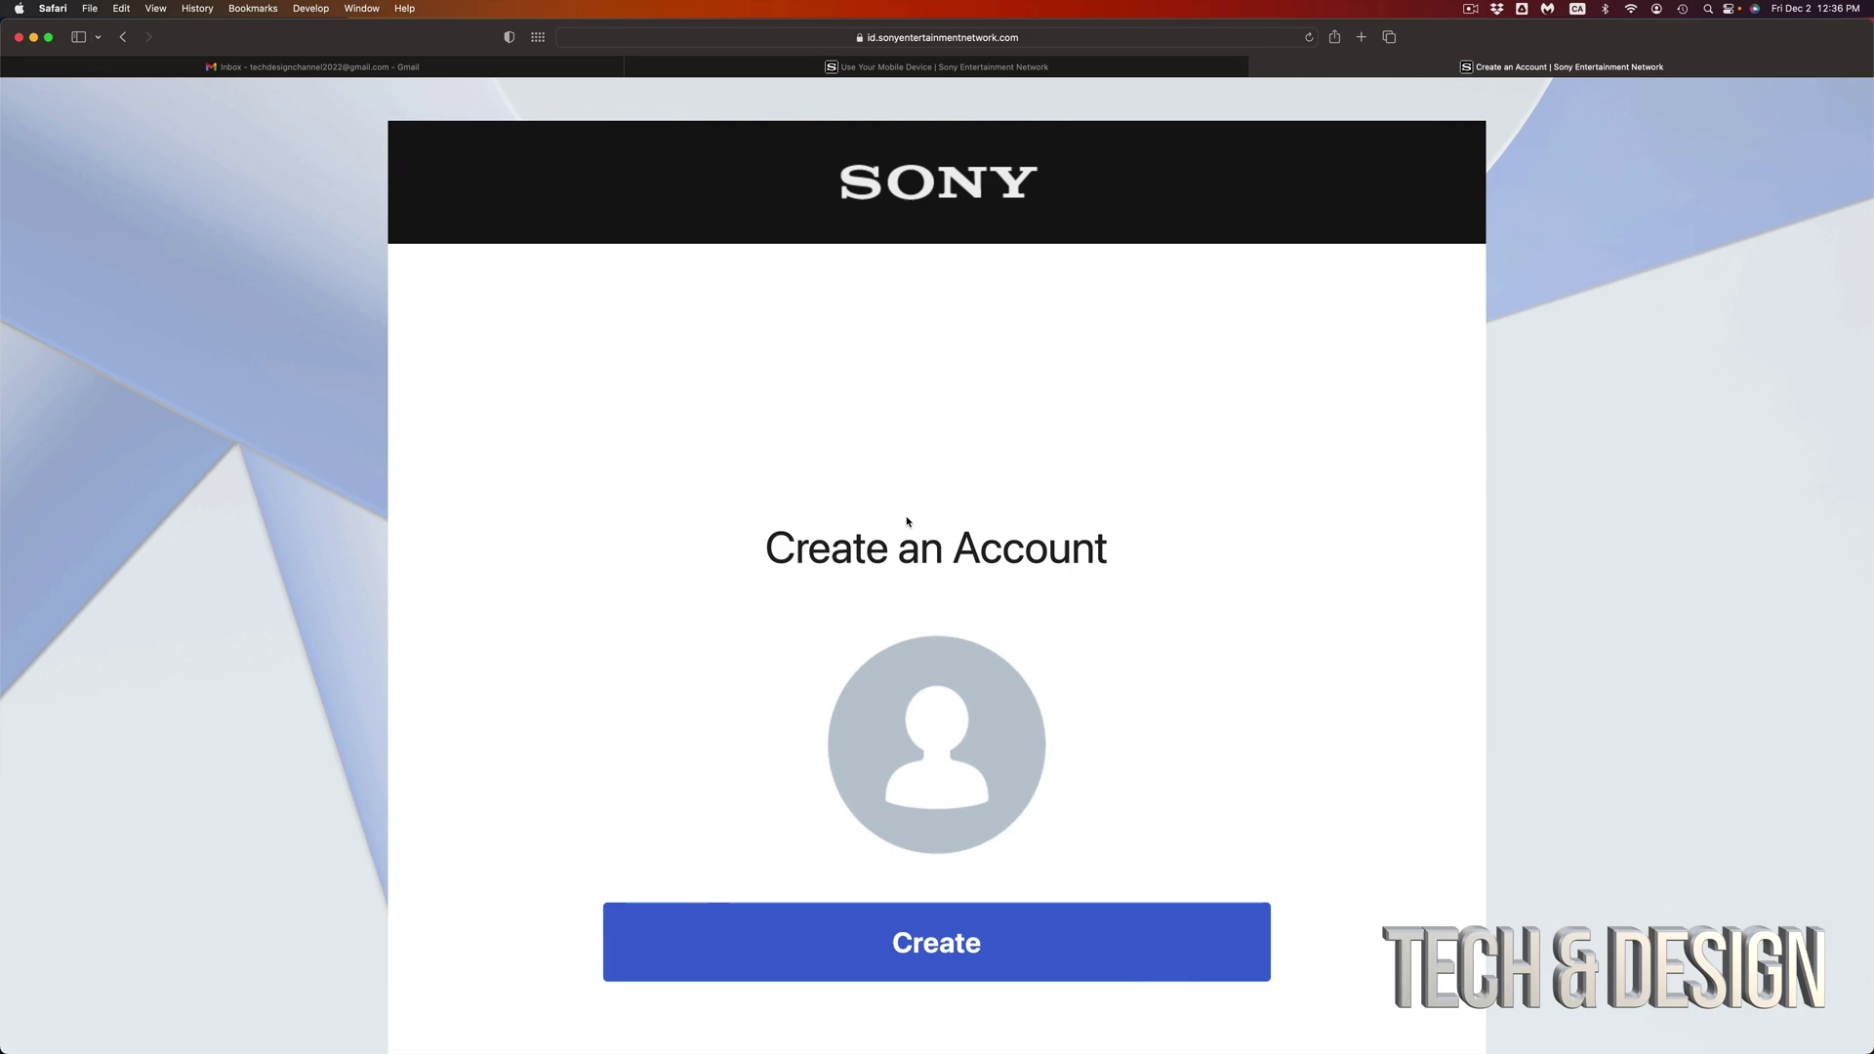
{"action": "scroll", "coordinate": [906, 522], "scroll_direction": "down", "scroll_amount": 5}
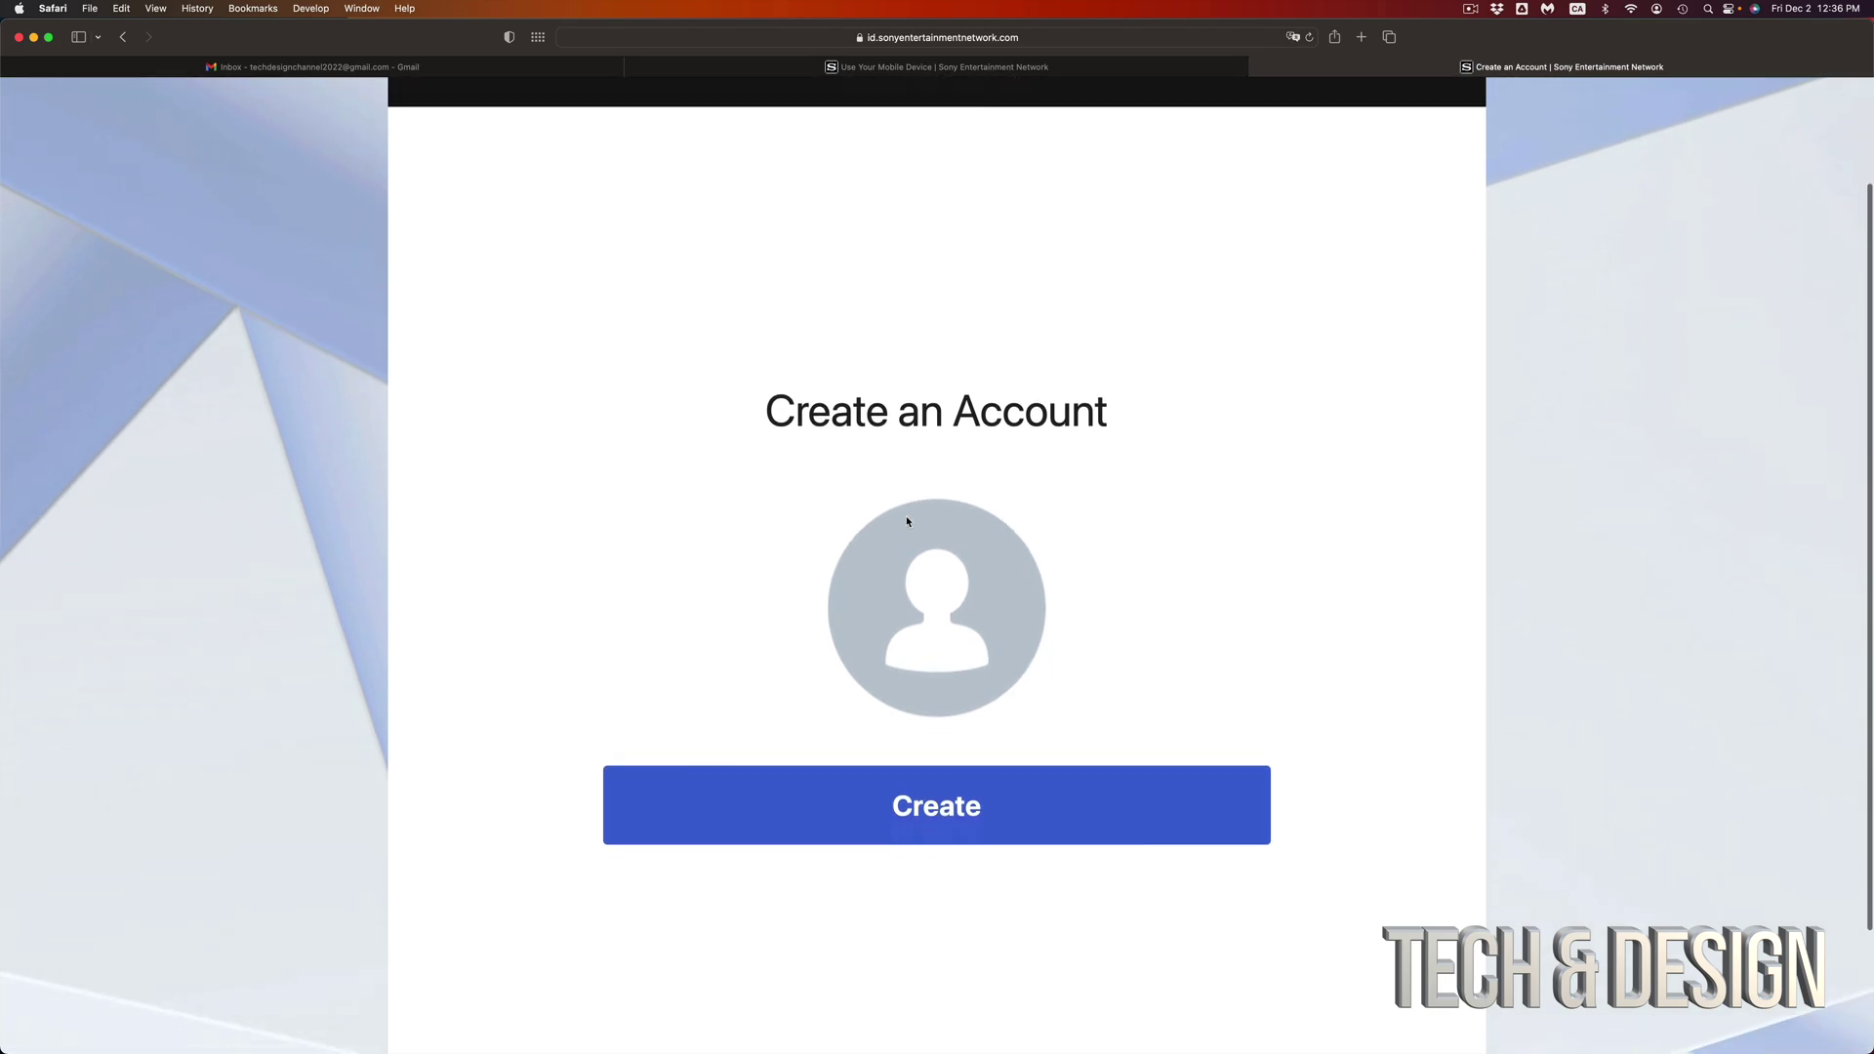
{"action": "left_click", "coordinate": [997, 671]}
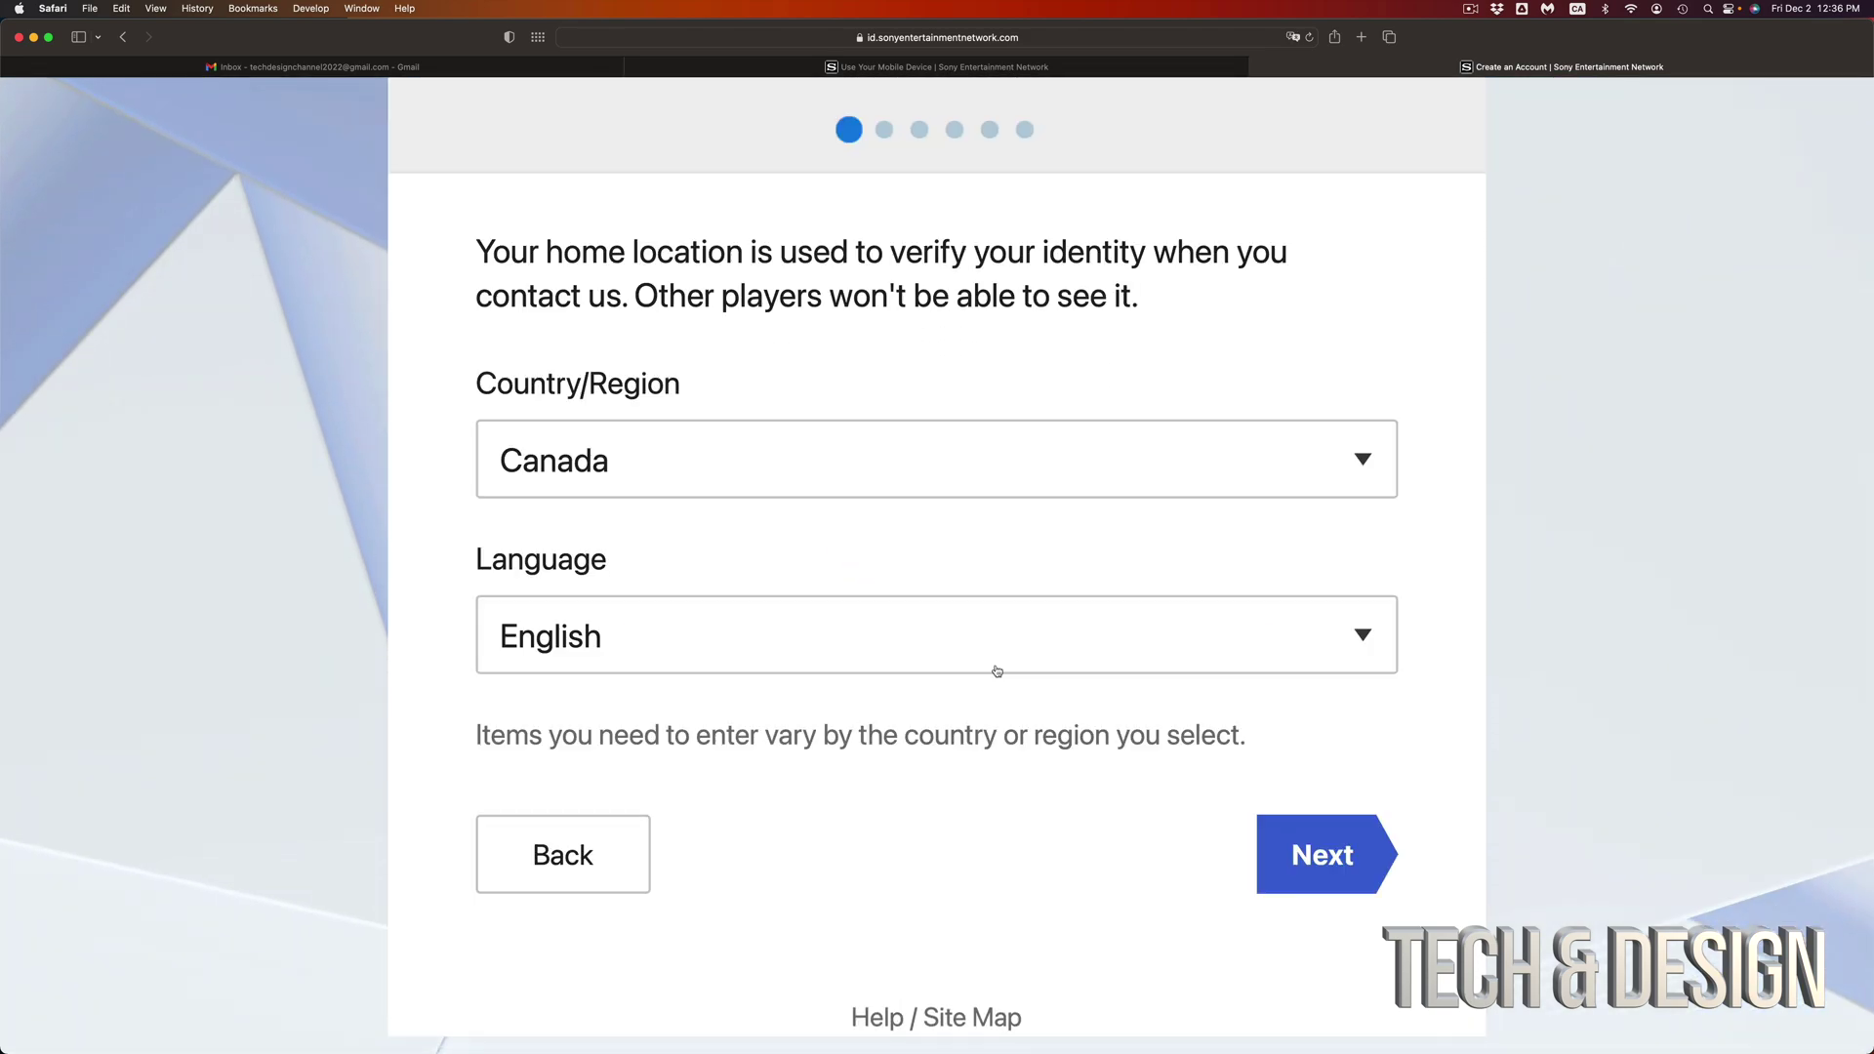
{"action": "left_click", "coordinate": [975, 452]}
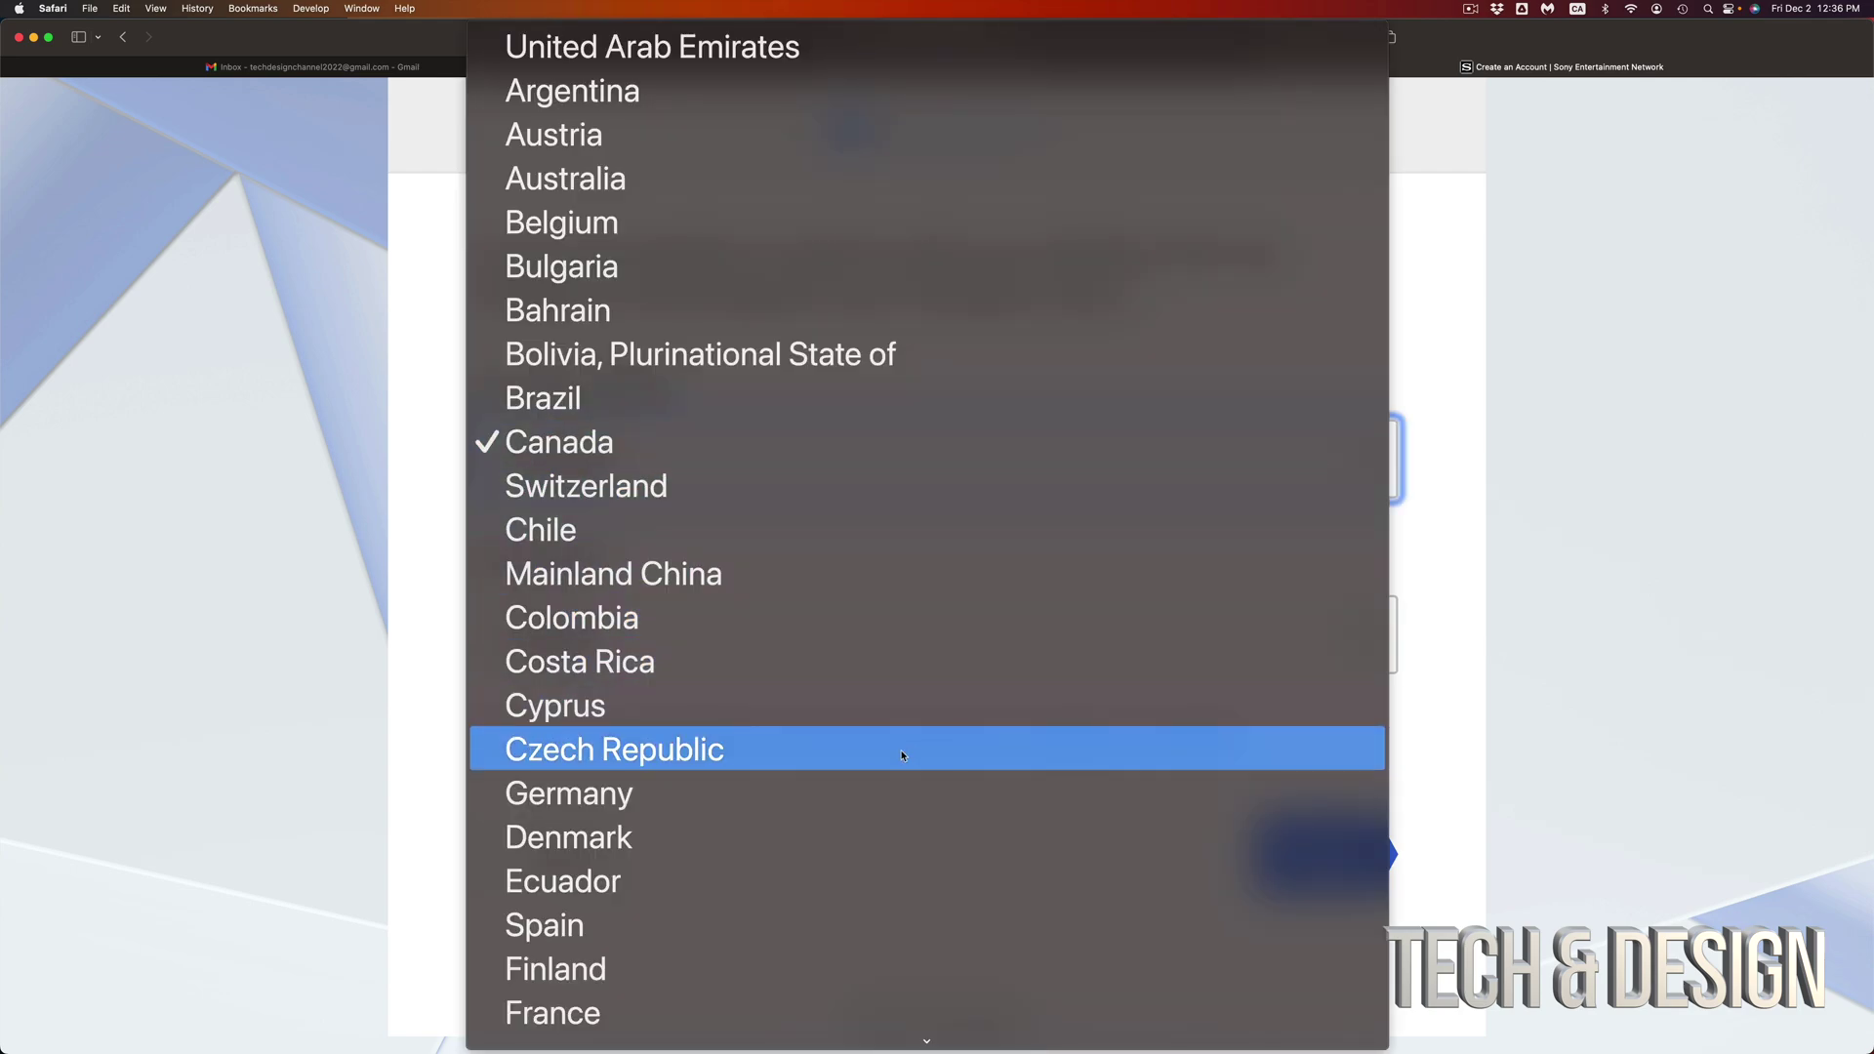
{"action": "scroll", "coordinate": [900, 754], "scroll_direction": "down", "scroll_amount": 15}
{"action": "scroll", "coordinate": [902, 755], "scroll_direction": "up", "scroll_amount": 15}
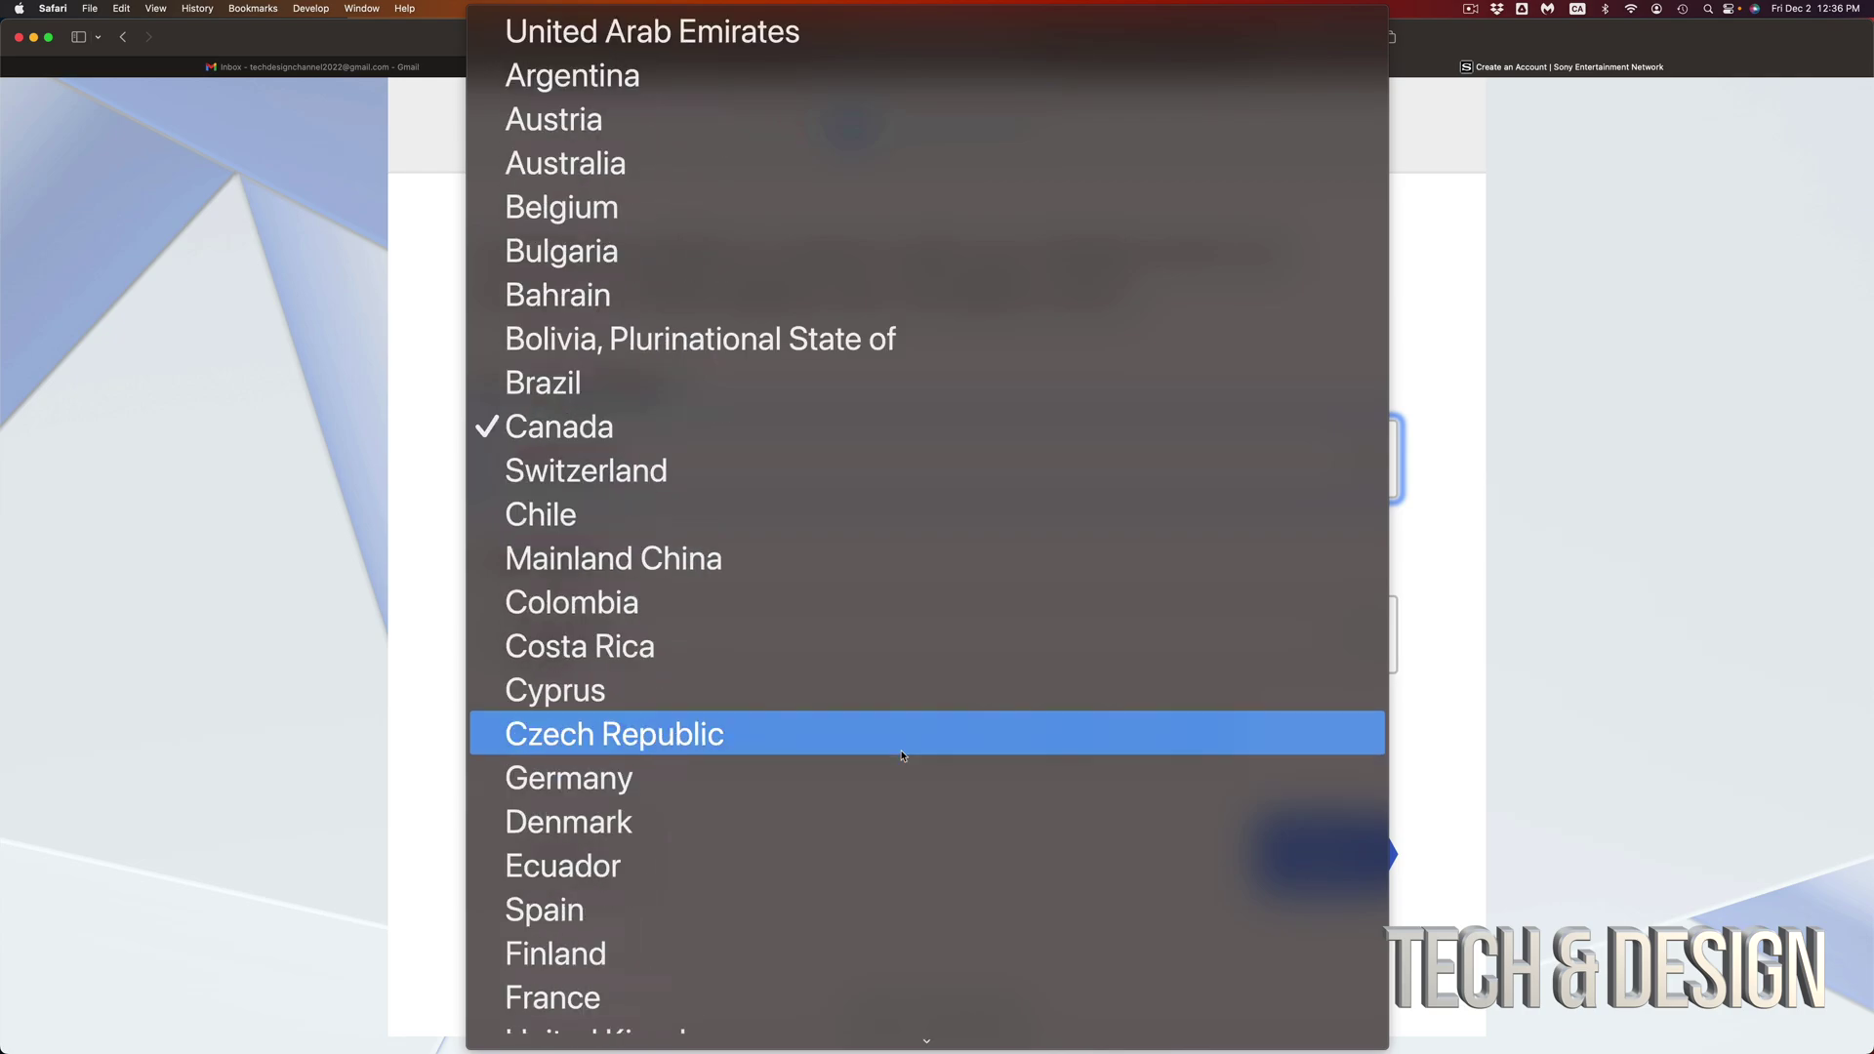
{"action": "left_click", "coordinate": [1472, 234]}
{"action": "scroll", "coordinate": [1397, 869], "scroll_direction": "down", "scroll_amount": 1}
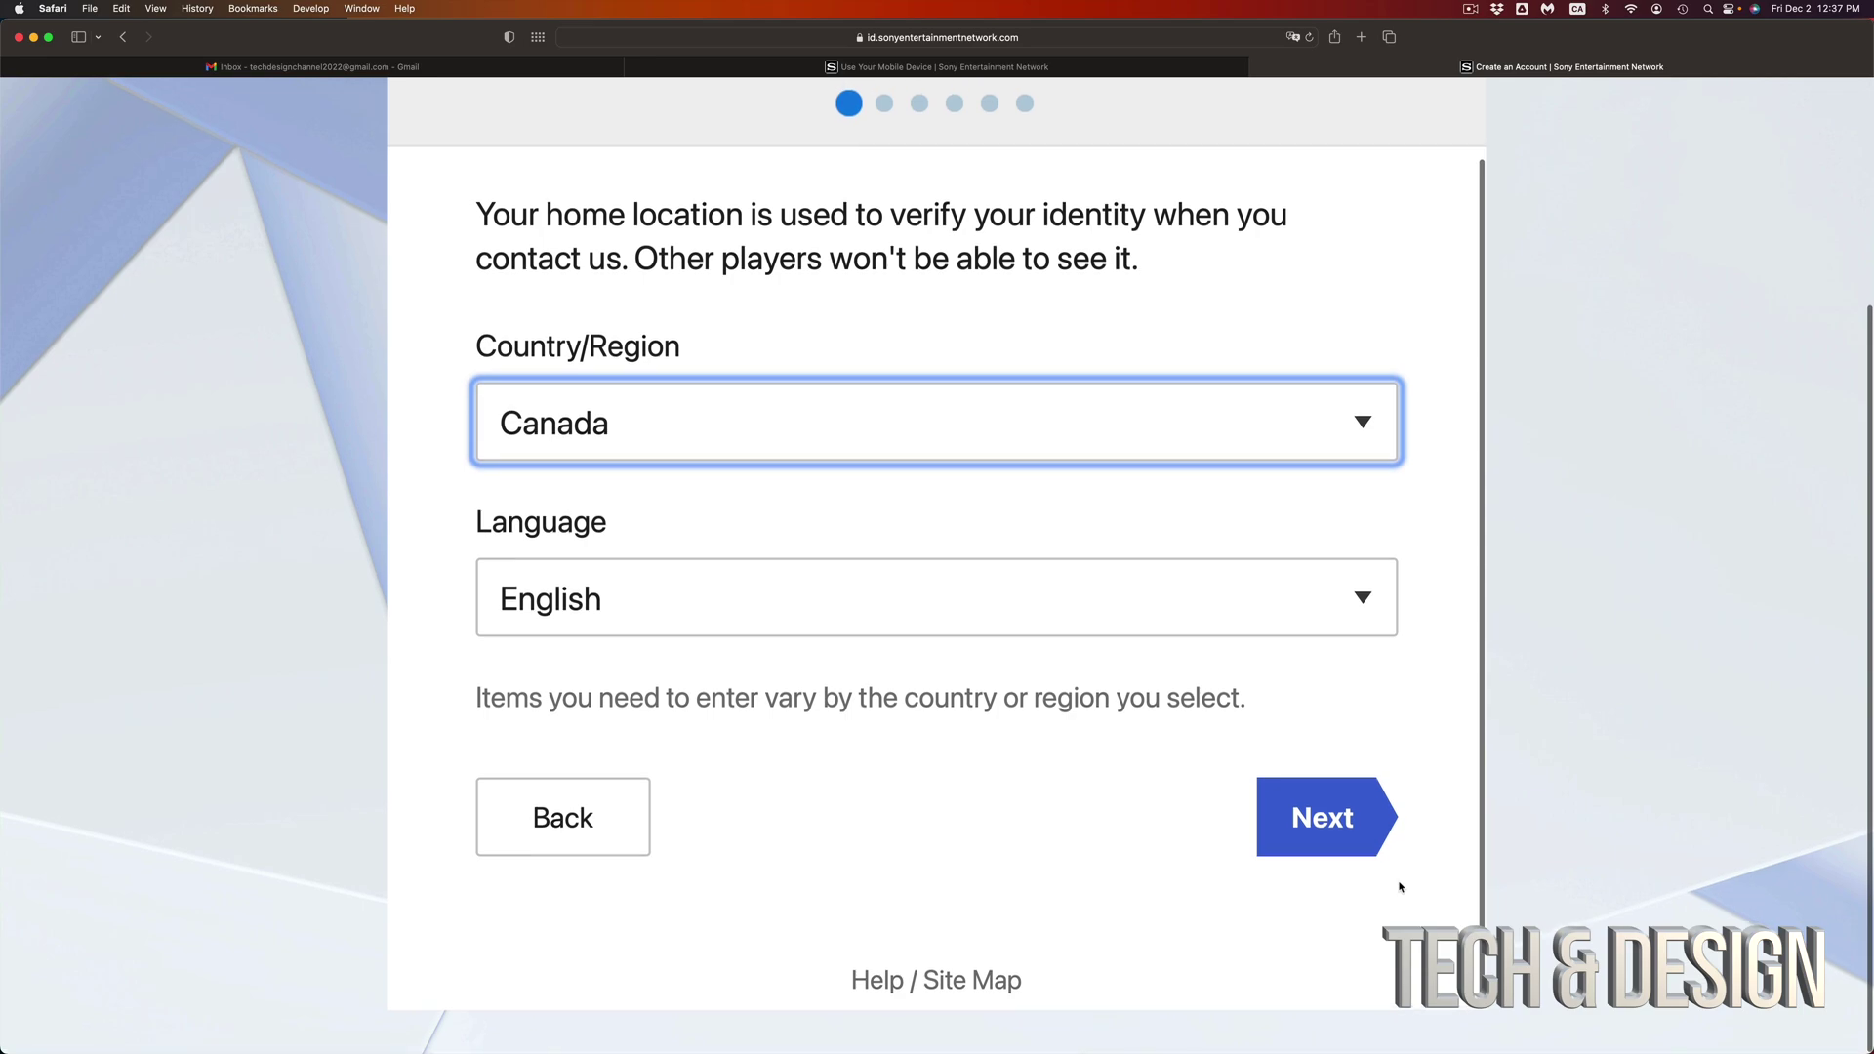
{"action": "left_click", "coordinate": [1350, 823]}
{"action": "key", "text": "Tab"}
{"action": "key", "text": "1"}
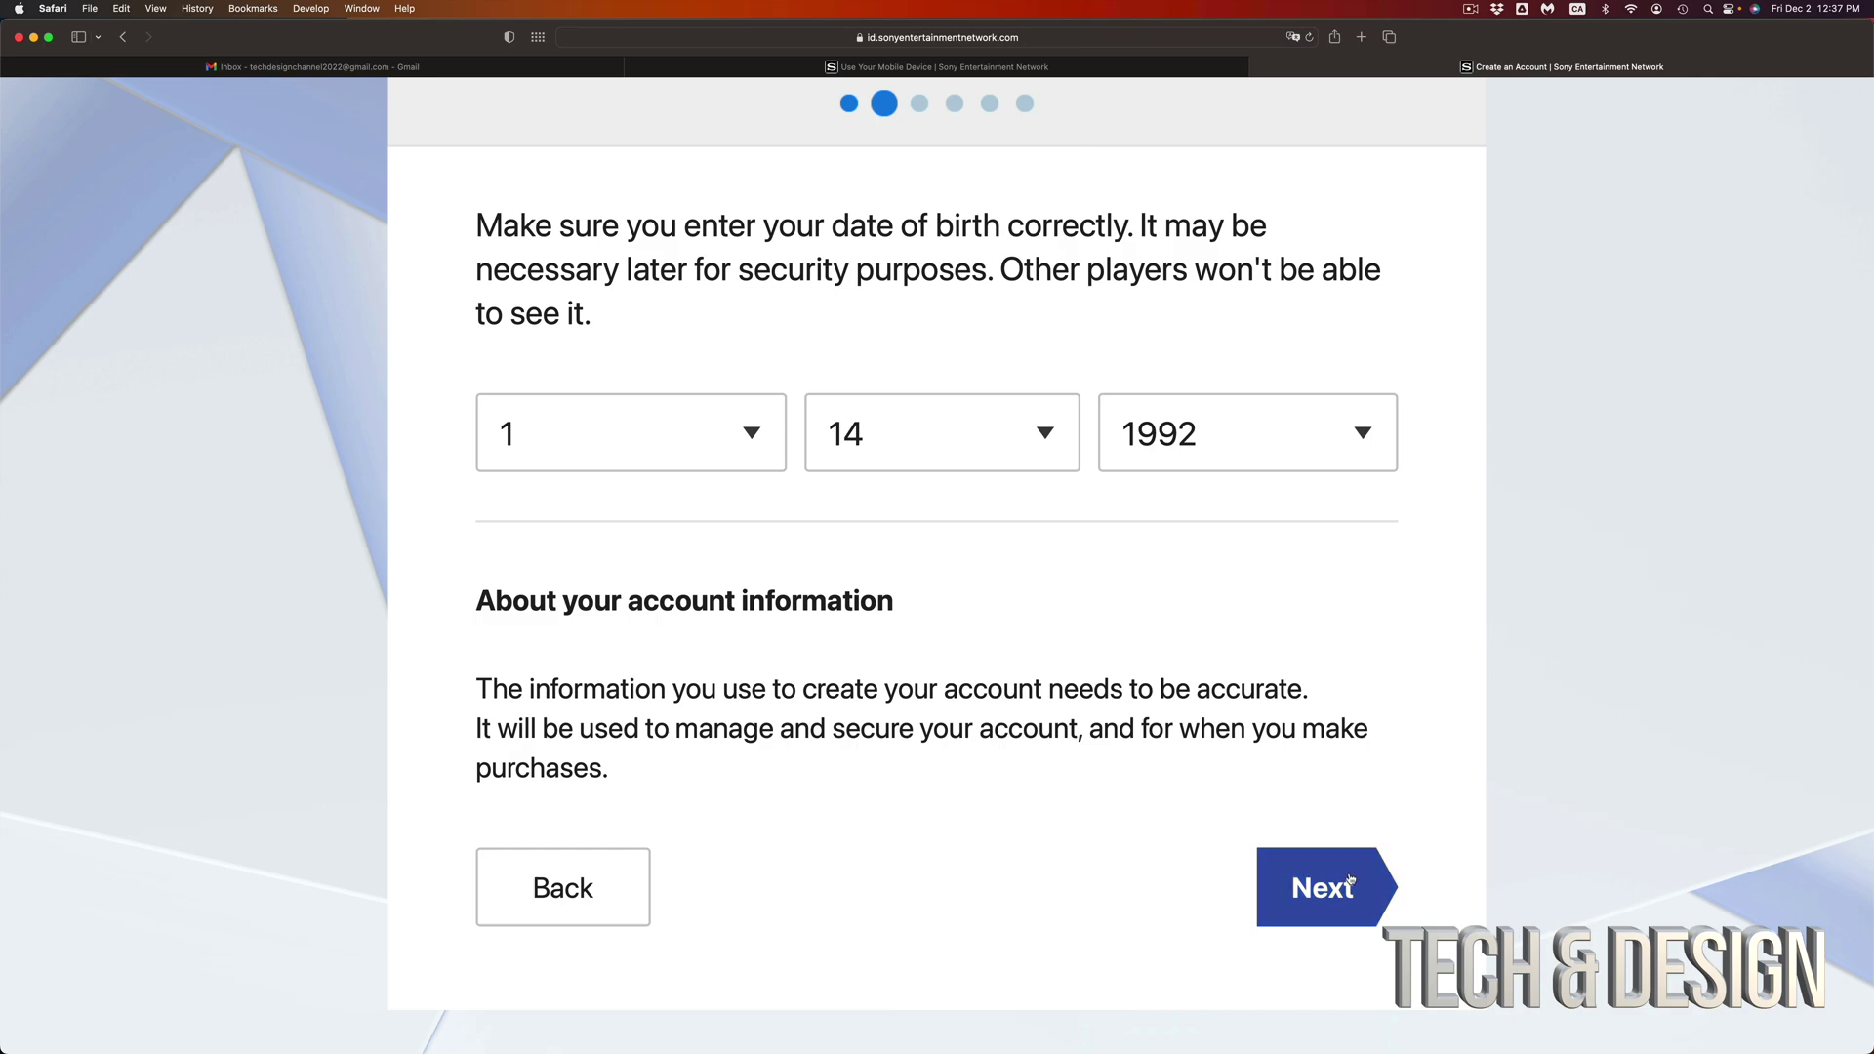
Submit the birth date, fill in the sign-in email and accept Safari's strong password
{"action": "left_click", "coordinate": [1351, 879]}
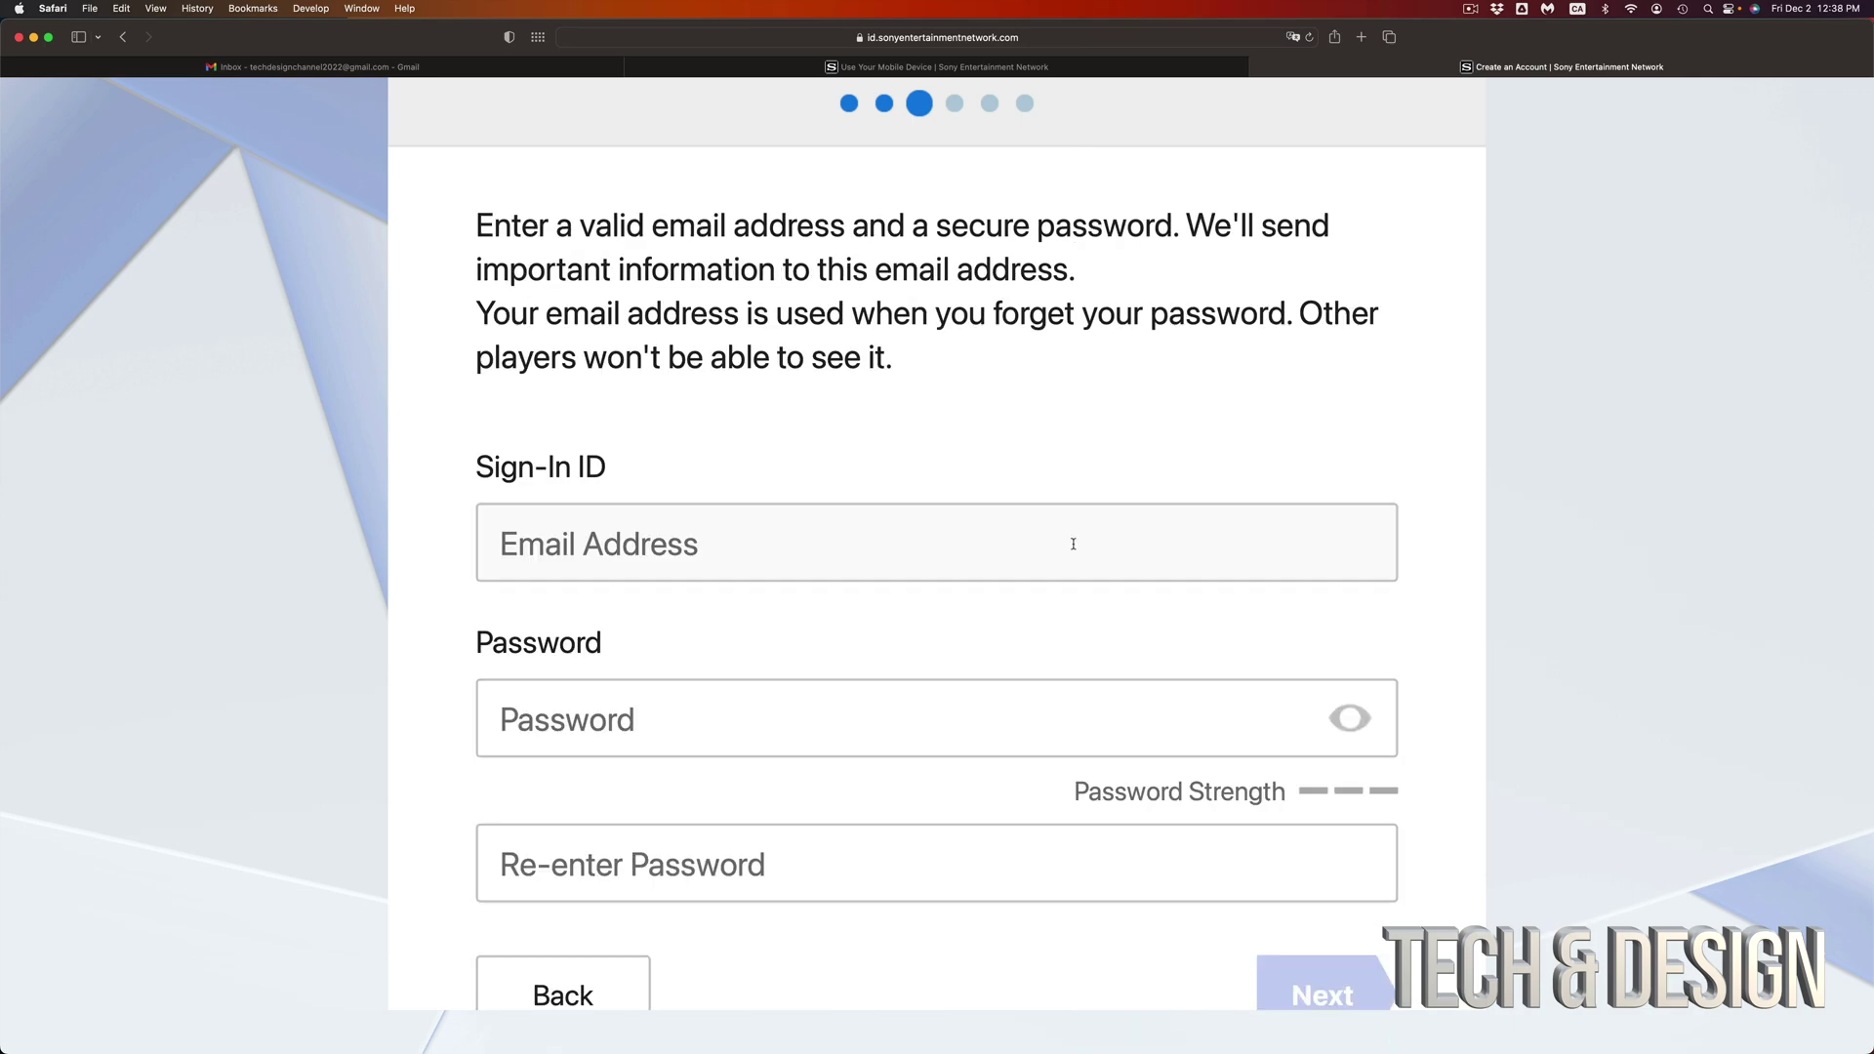
{"action": "left_click", "coordinate": [959, 544]}
{"action": "key", "text": "super+v"}
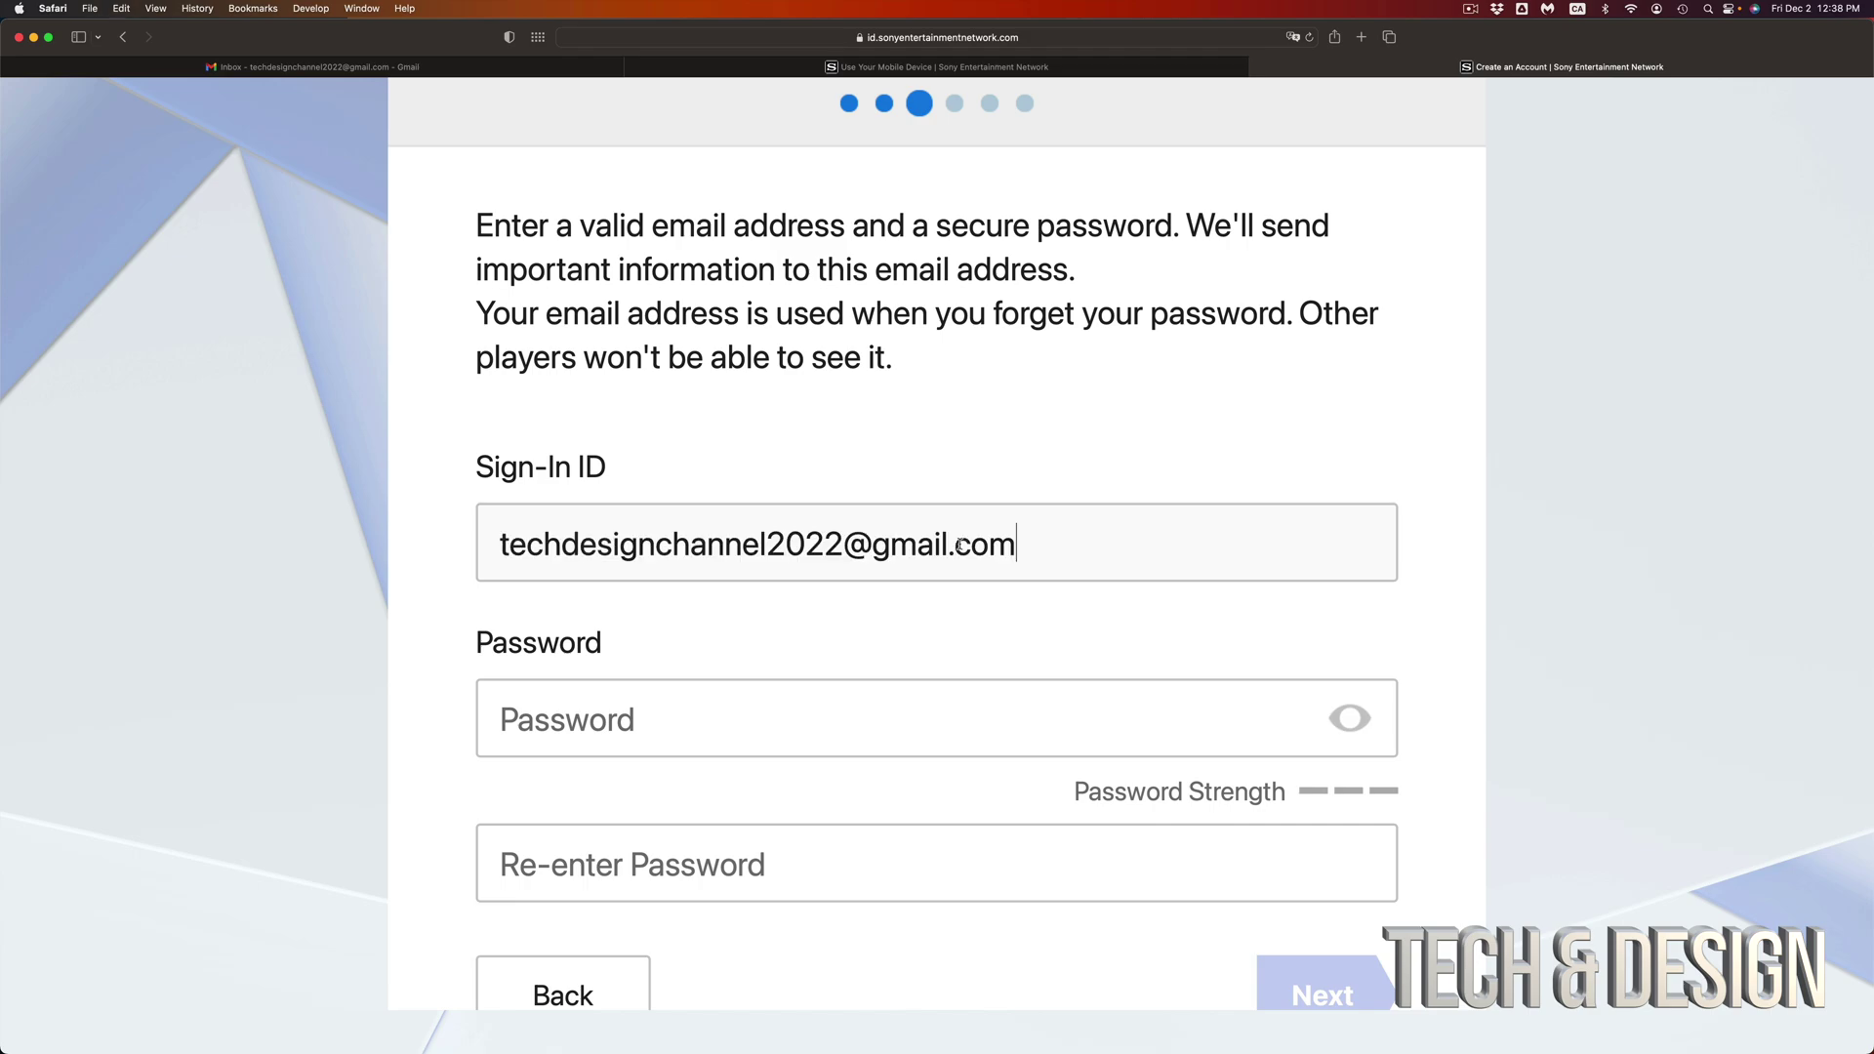
{"action": "left_click", "coordinate": [1123, 719]}
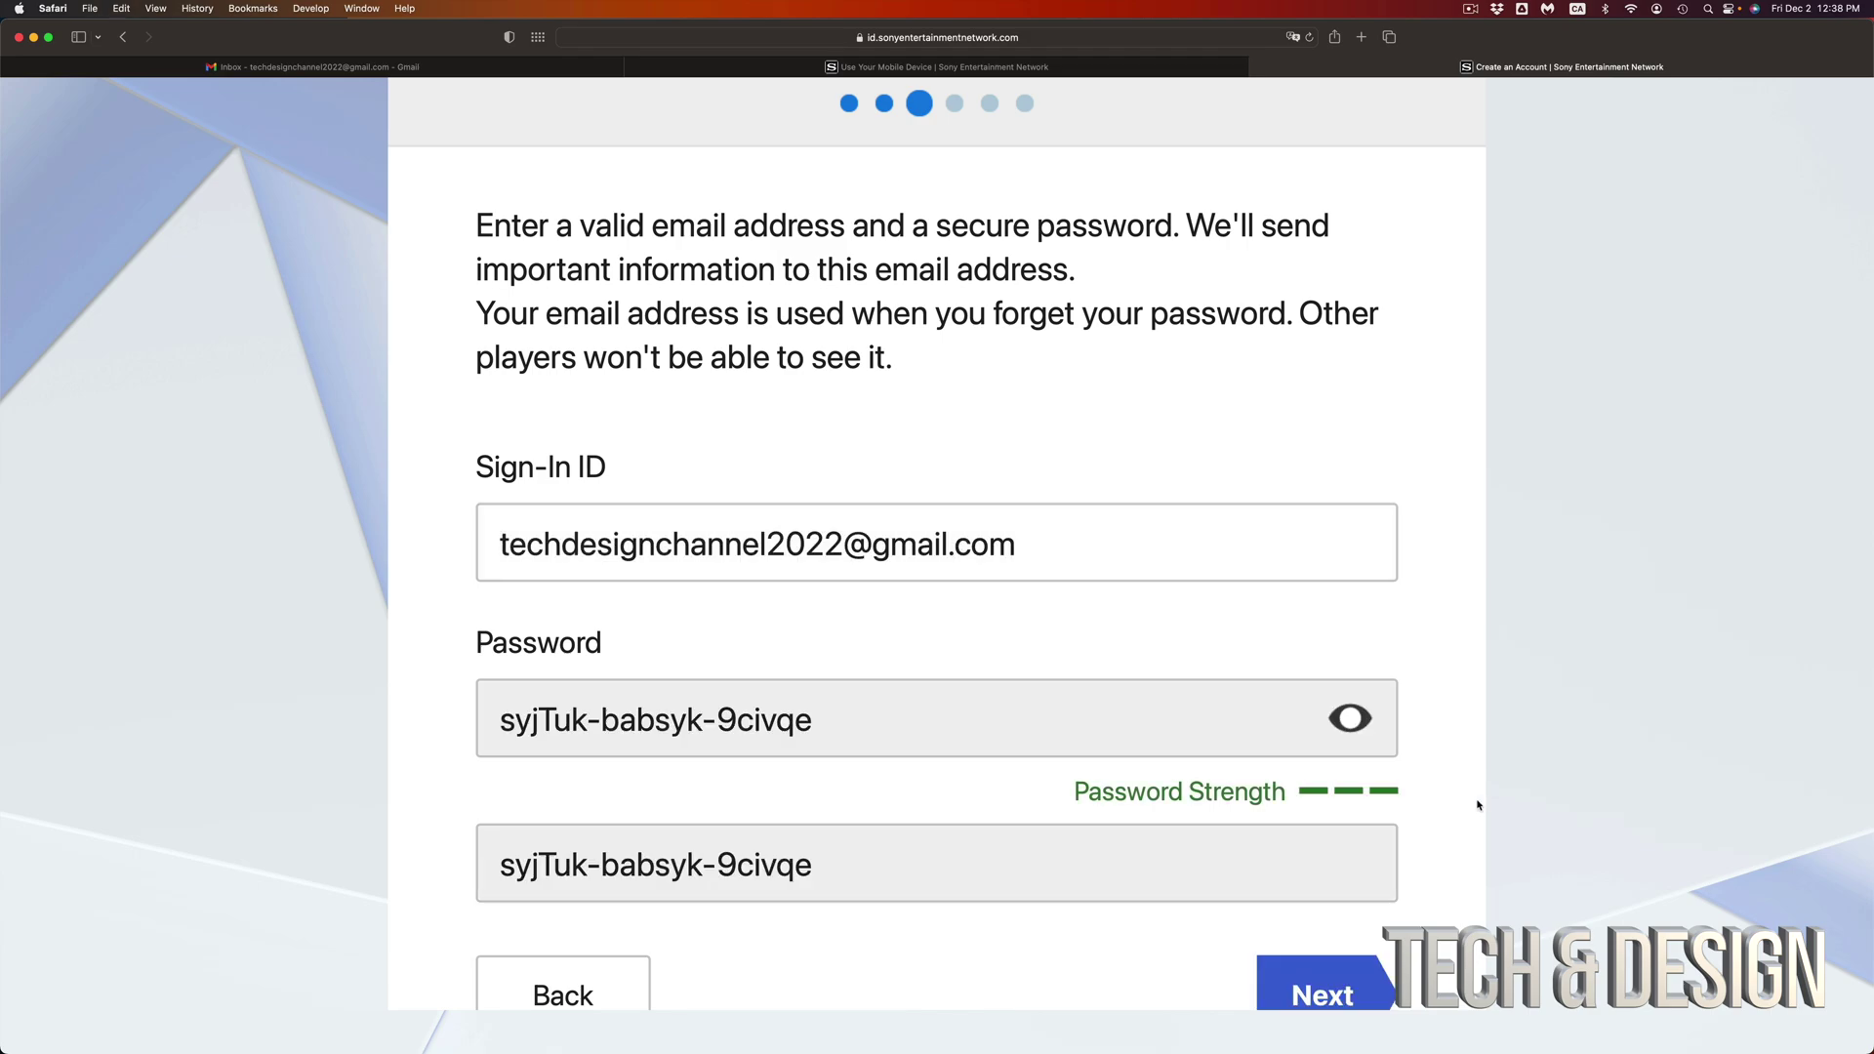
{"action": "scroll", "coordinate": [1419, 807], "scroll_direction": "down", "scroll_amount": 3}
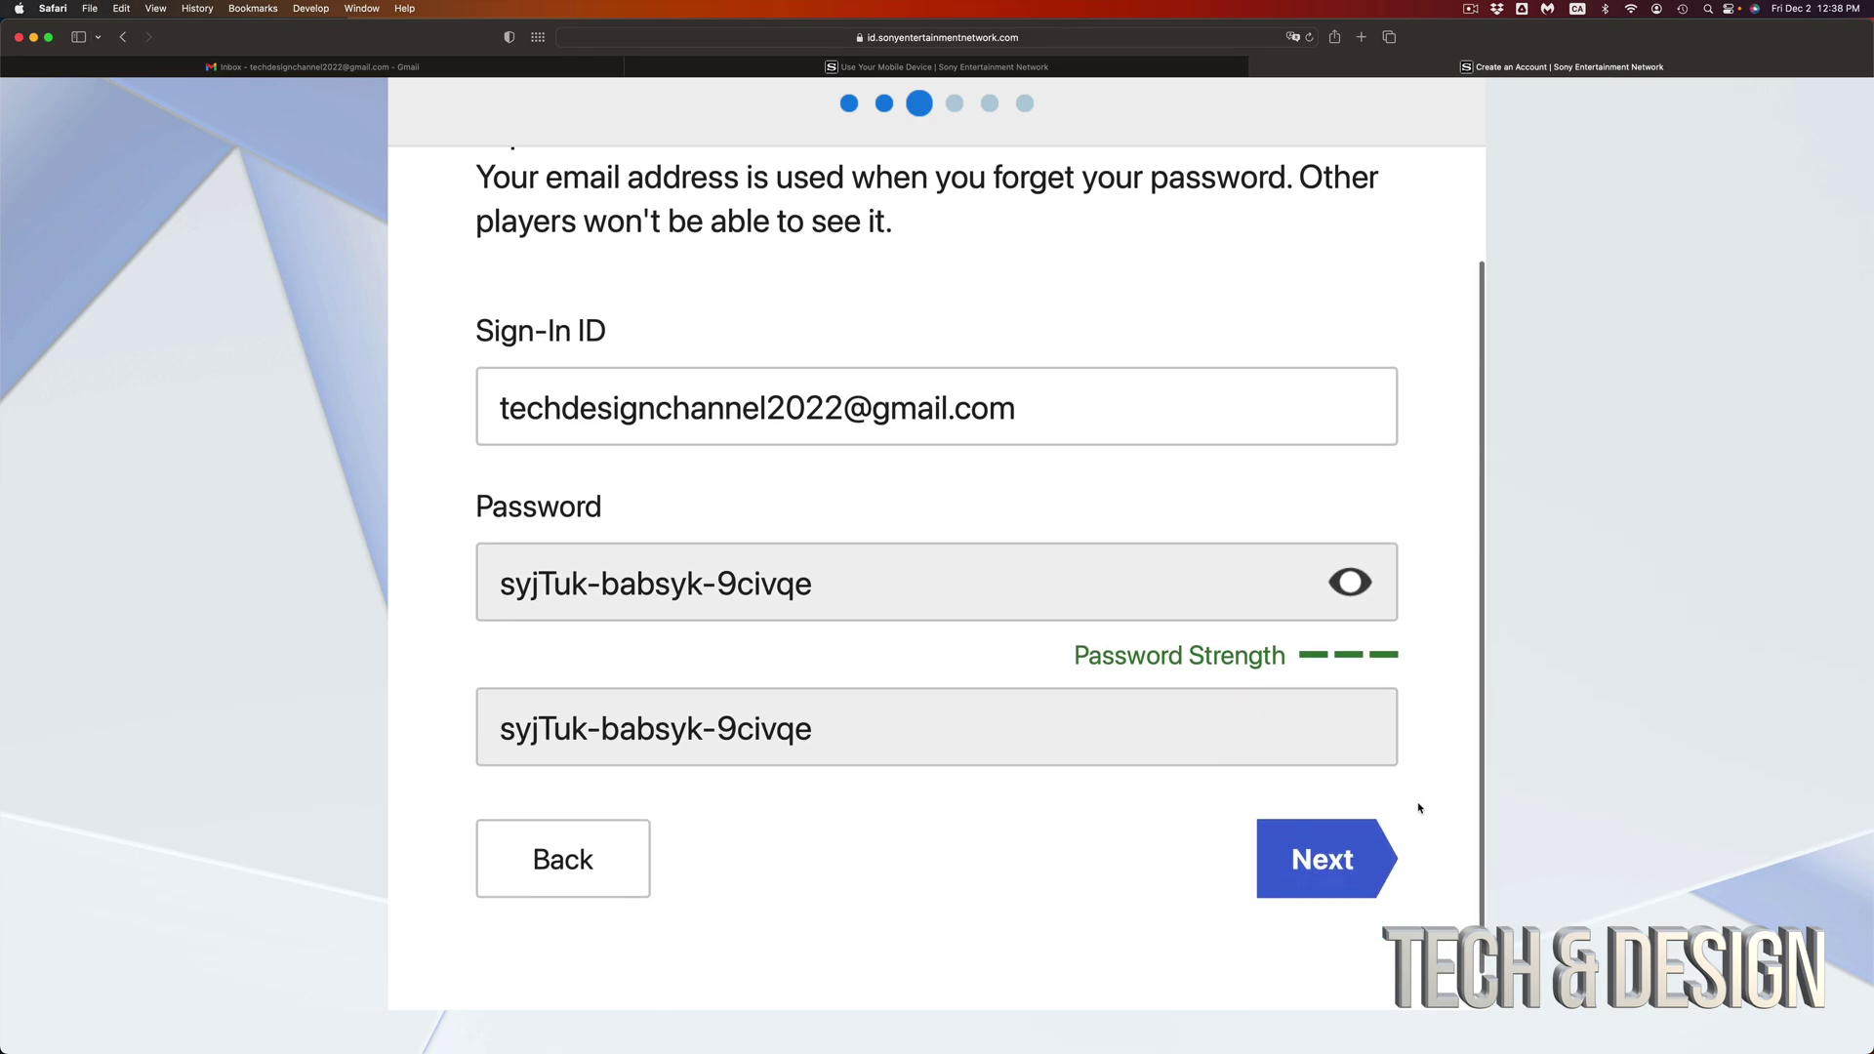
{"action": "scroll", "coordinate": [1419, 809], "scroll_direction": "down", "scroll_amount": 1}
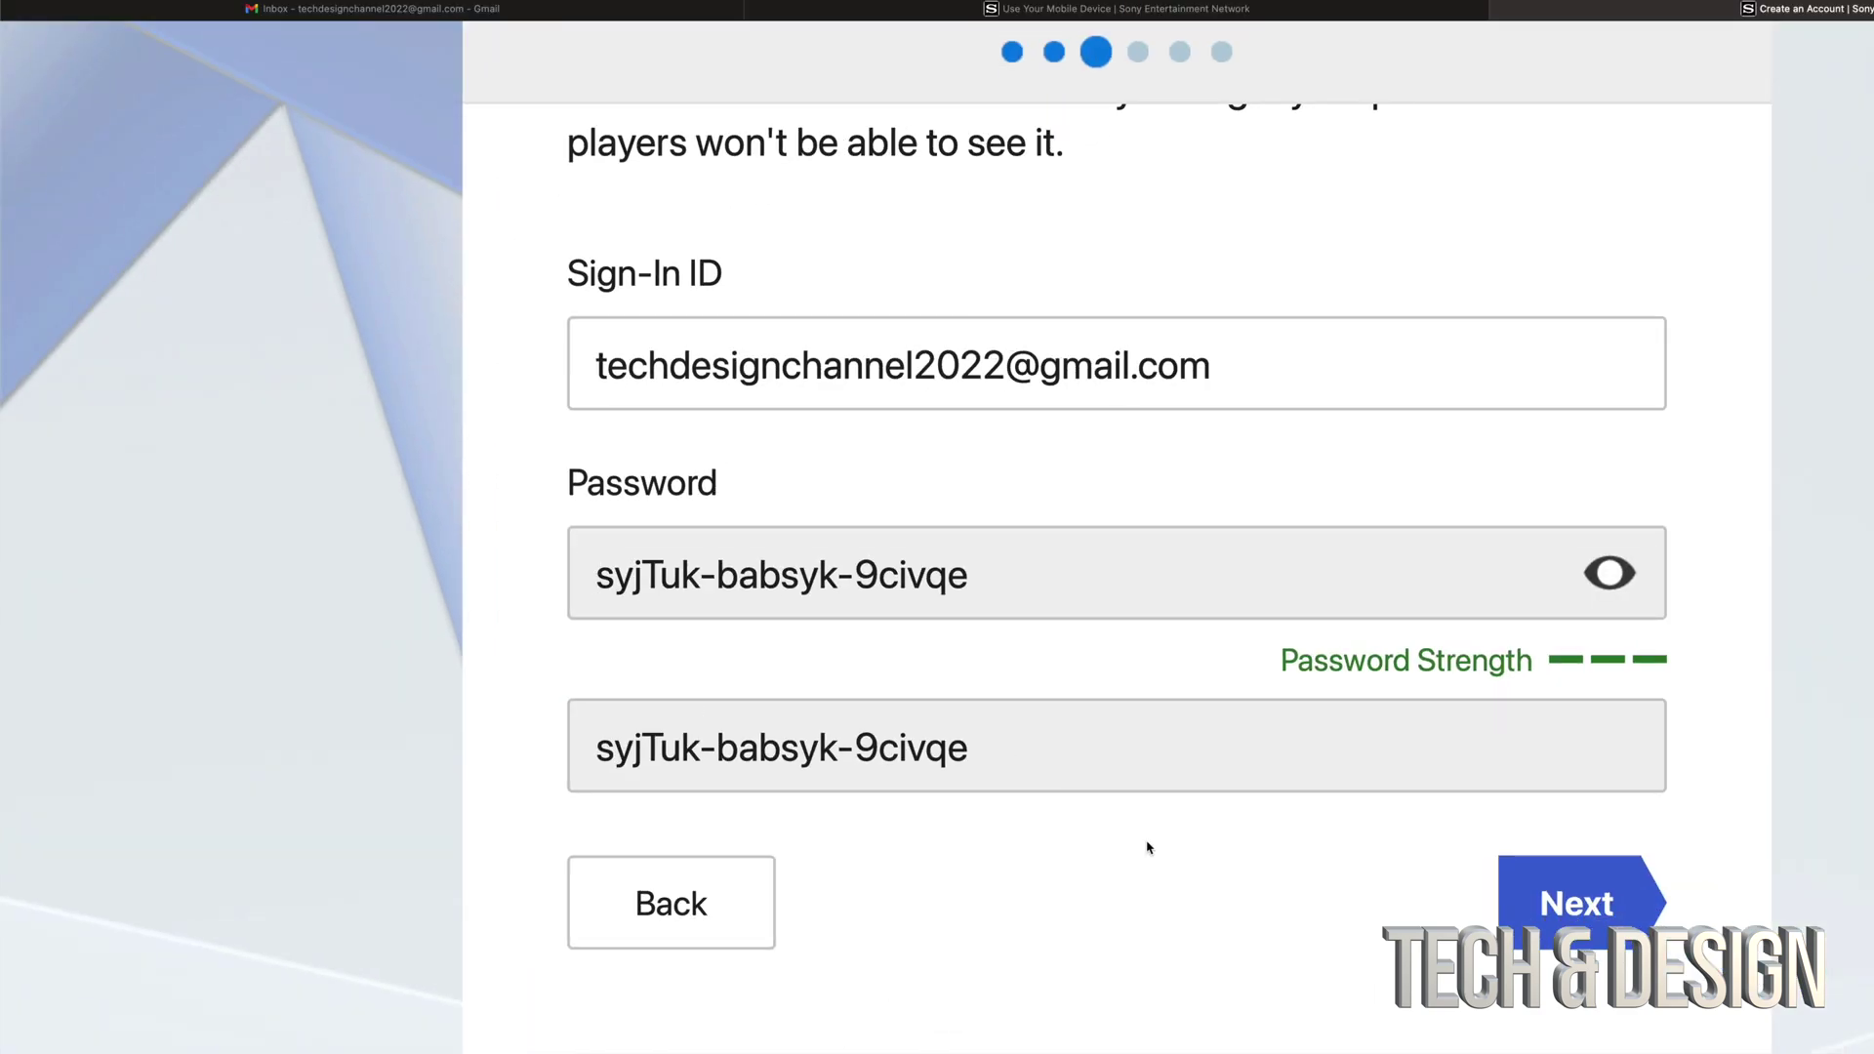
{"action": "left_click", "coordinate": [1615, 891]}
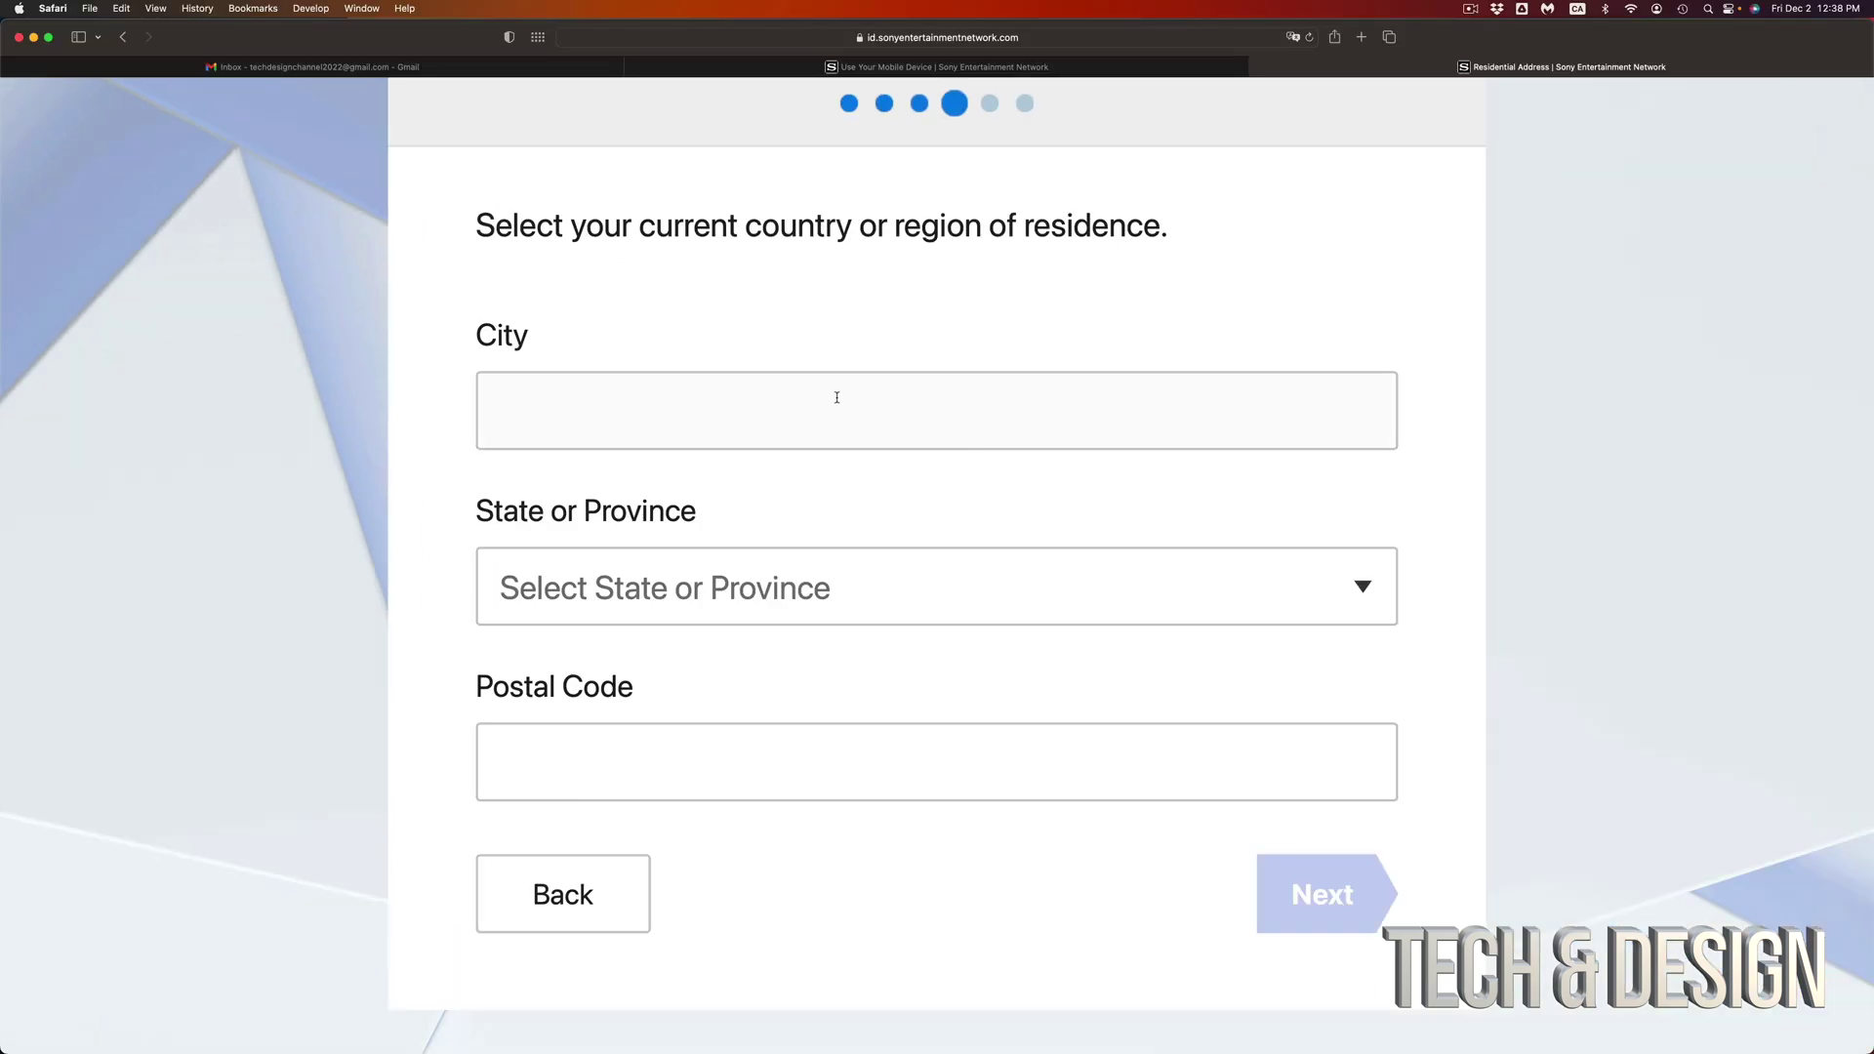
Enter the residence city, province and postal code and submit the address
{"action": "left_click", "coordinate": [837, 397]}
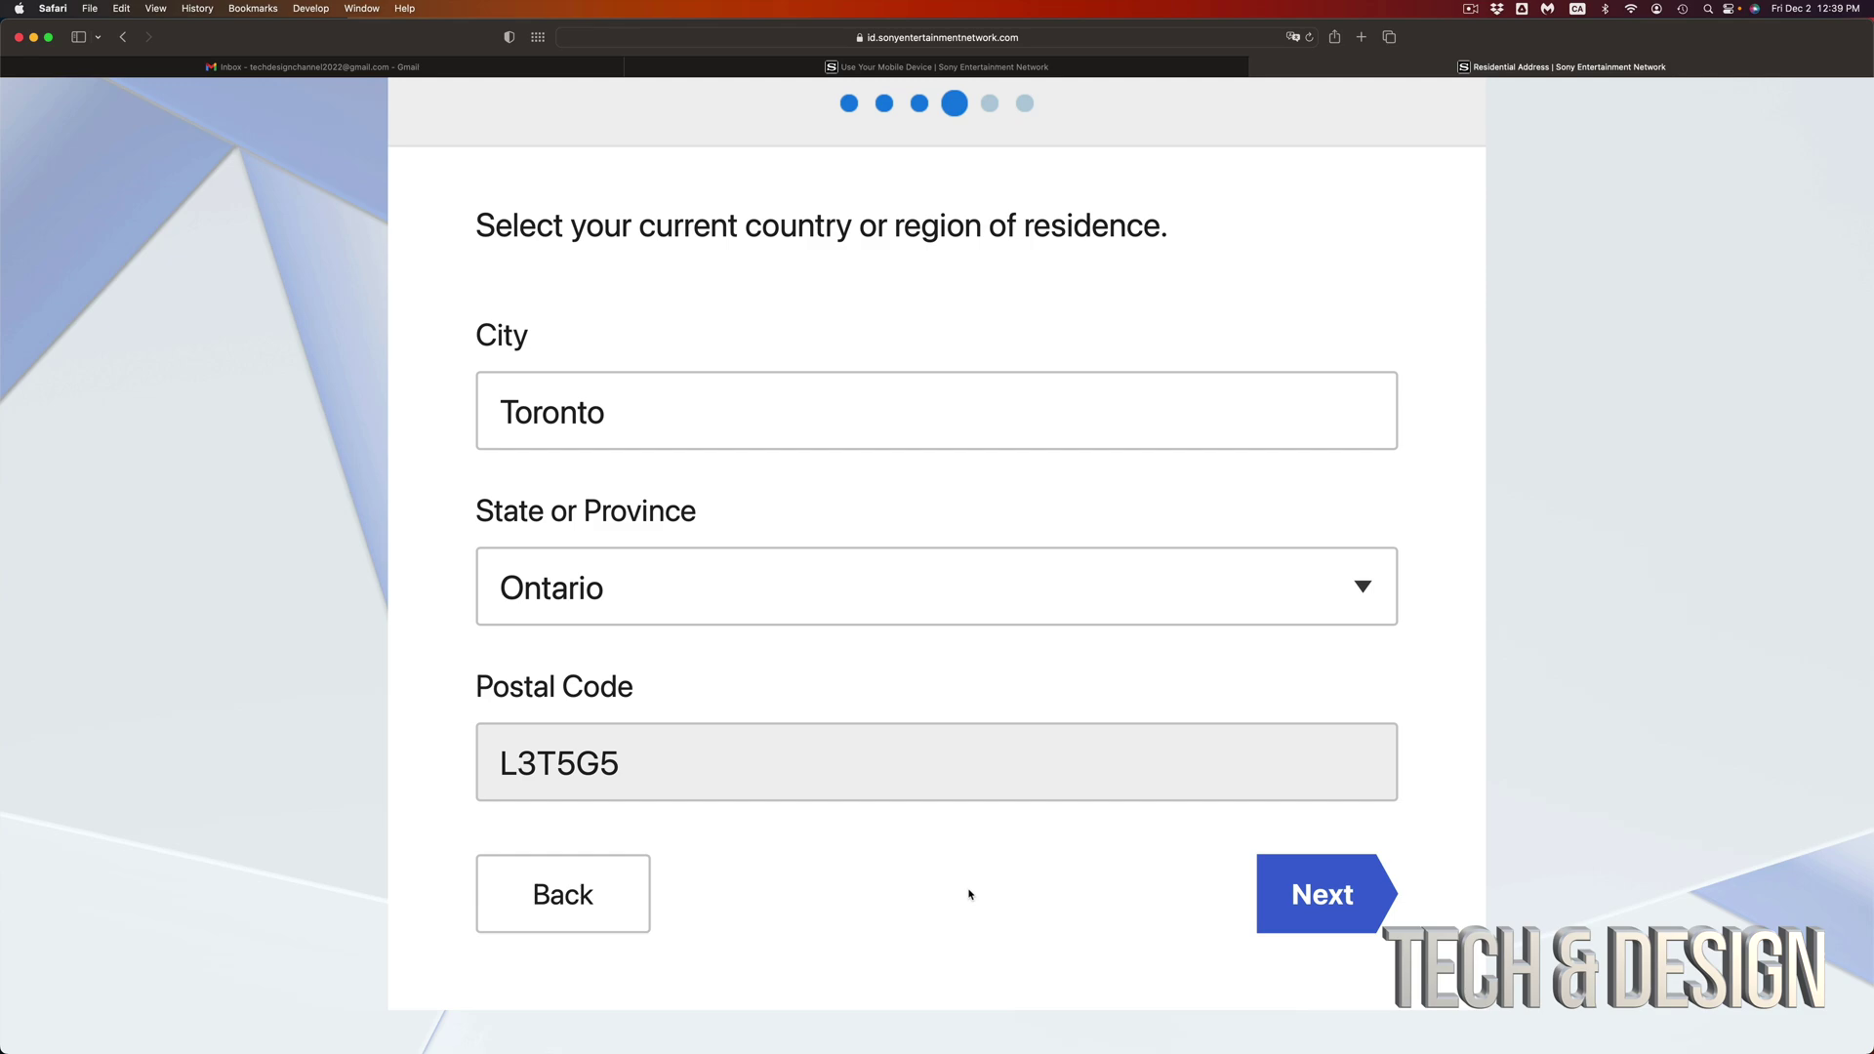
{"action": "scroll", "coordinate": [969, 894], "scroll_direction": "down", "scroll_amount": 2}
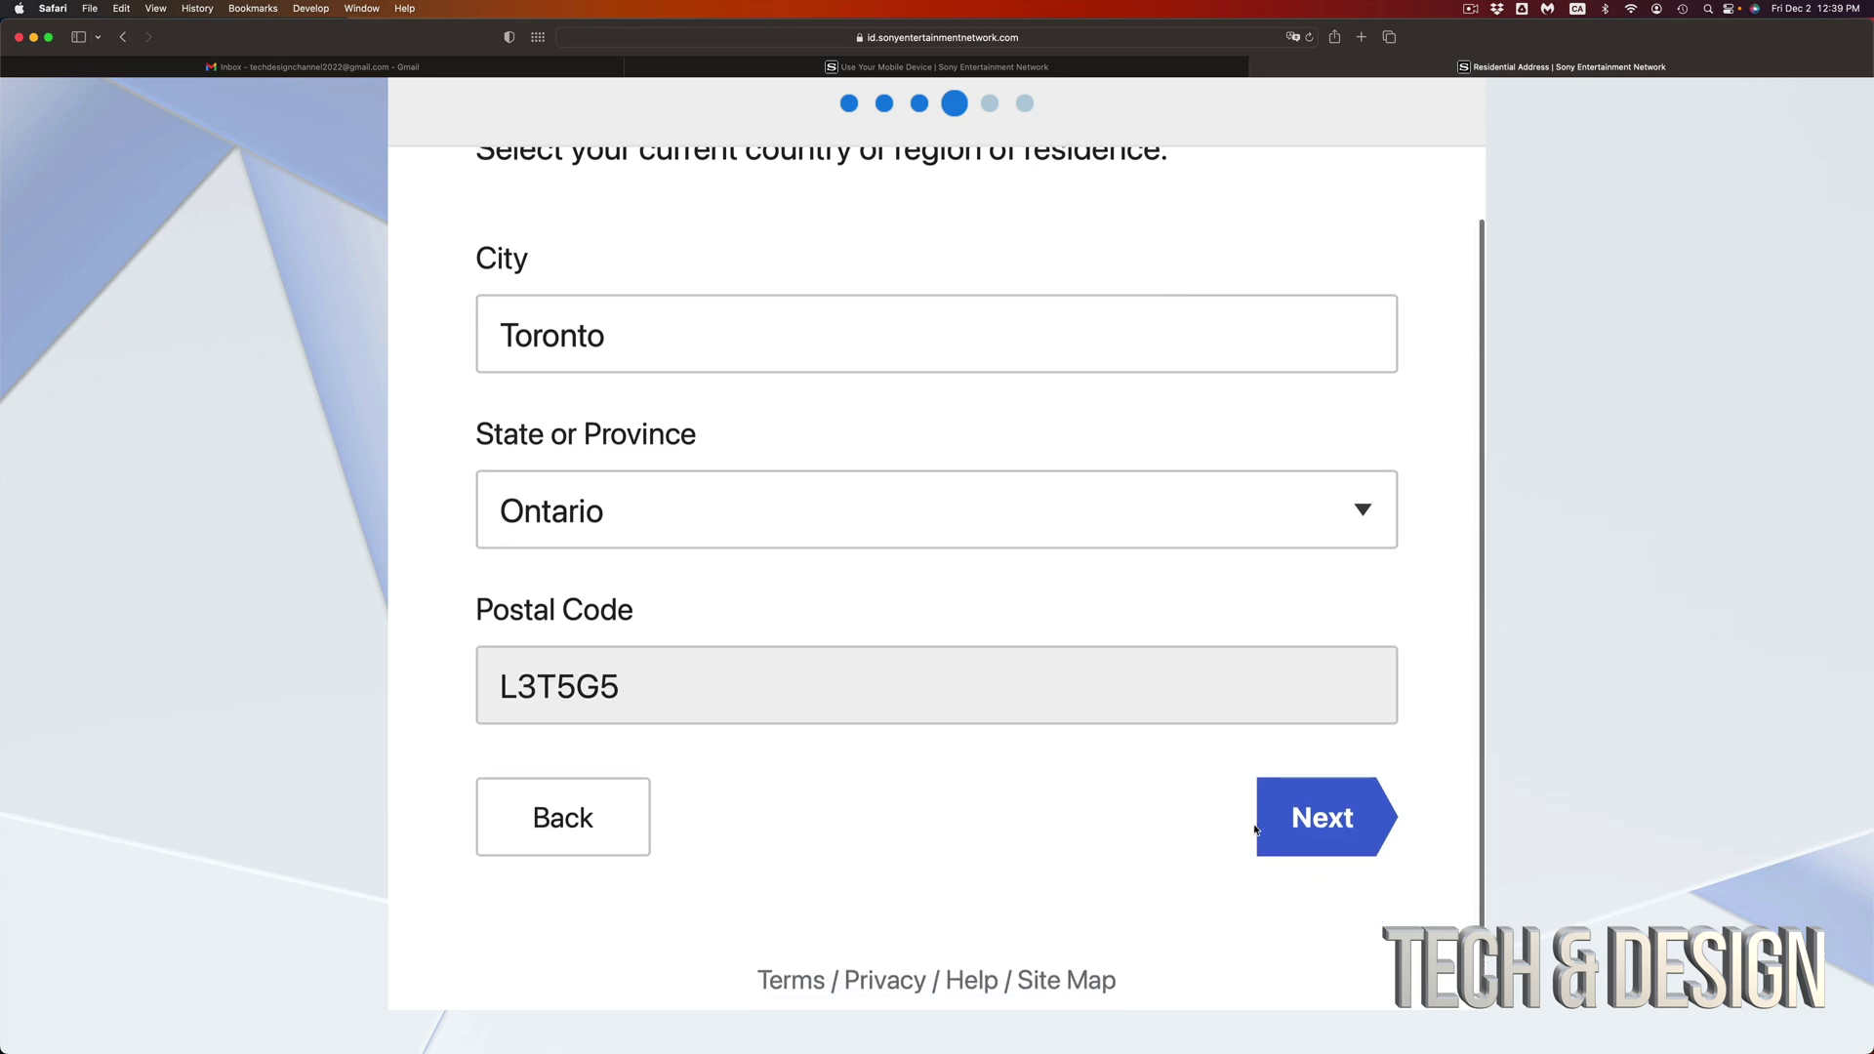
{"action": "left_click", "coordinate": [1331, 825]}
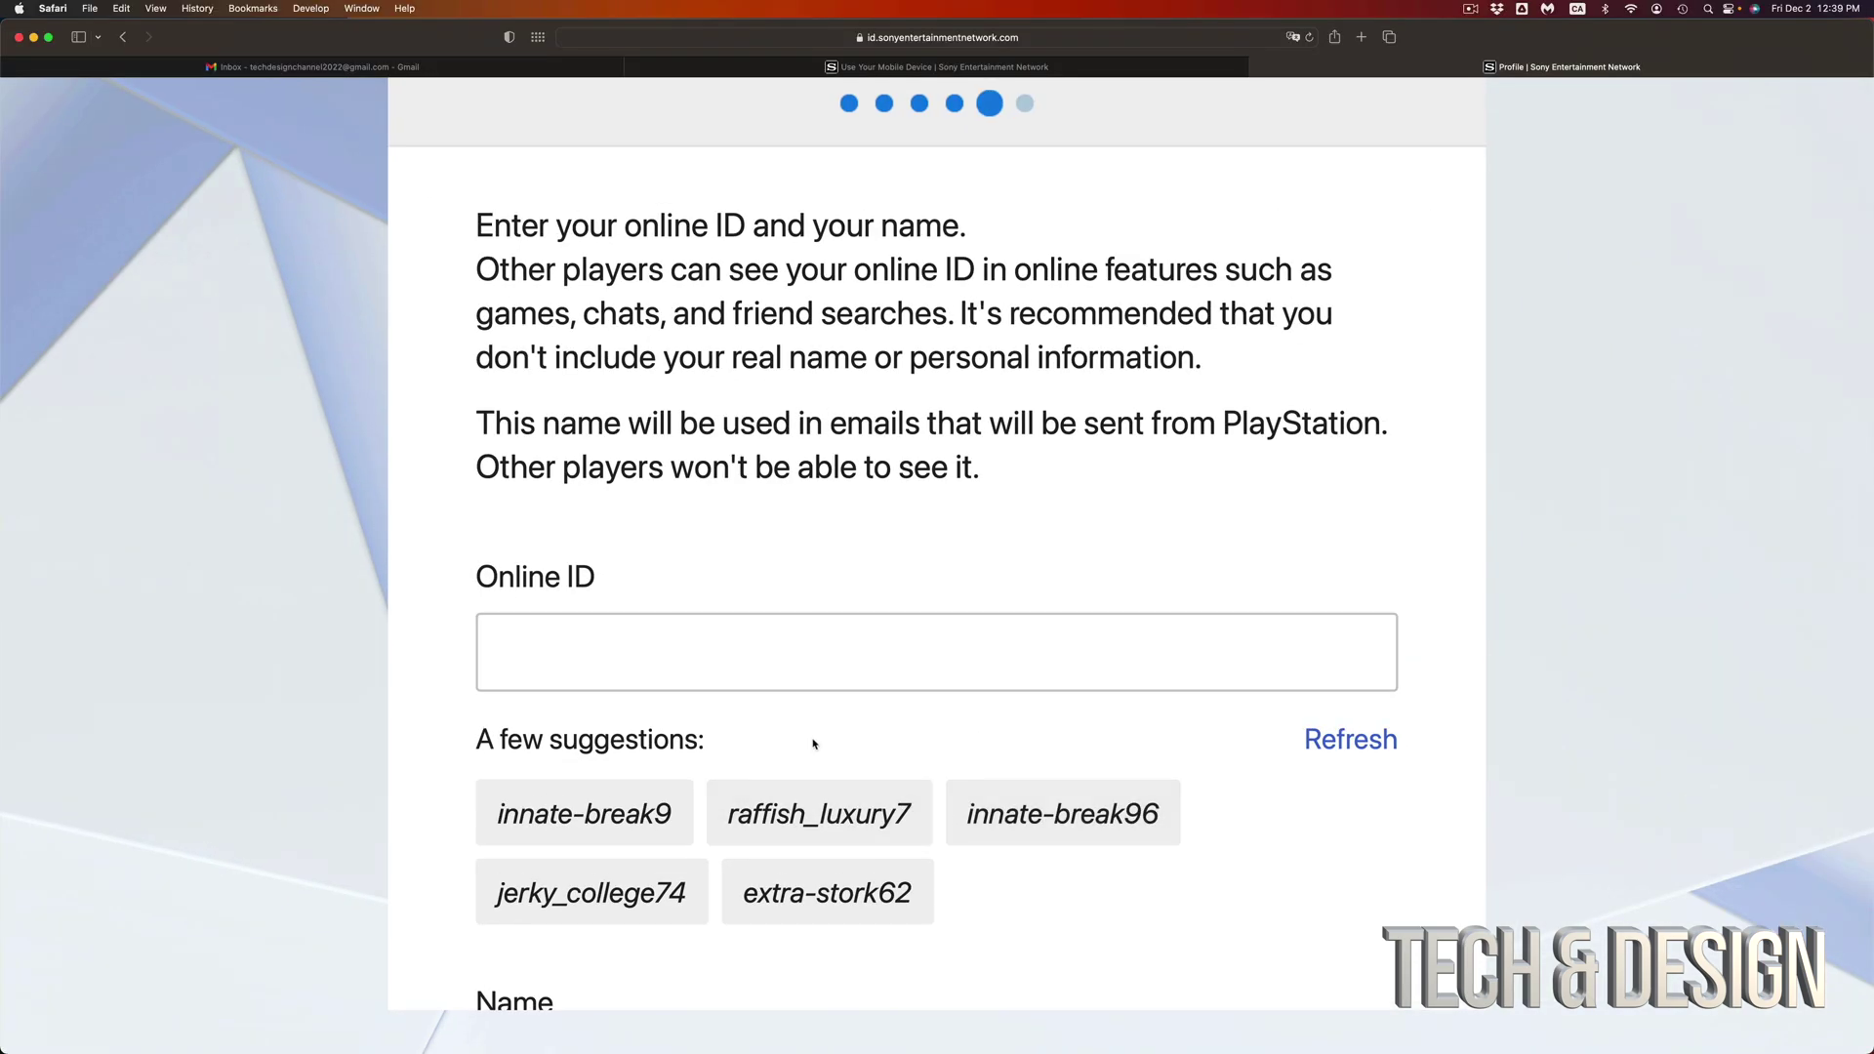
Set the online ID 'techanddesignb' and first name 'Tech and'
{"action": "left_click", "coordinate": [752, 672]}
{"action": "type", "text": "techand"}
{"action": "type", "text": "designbest"}
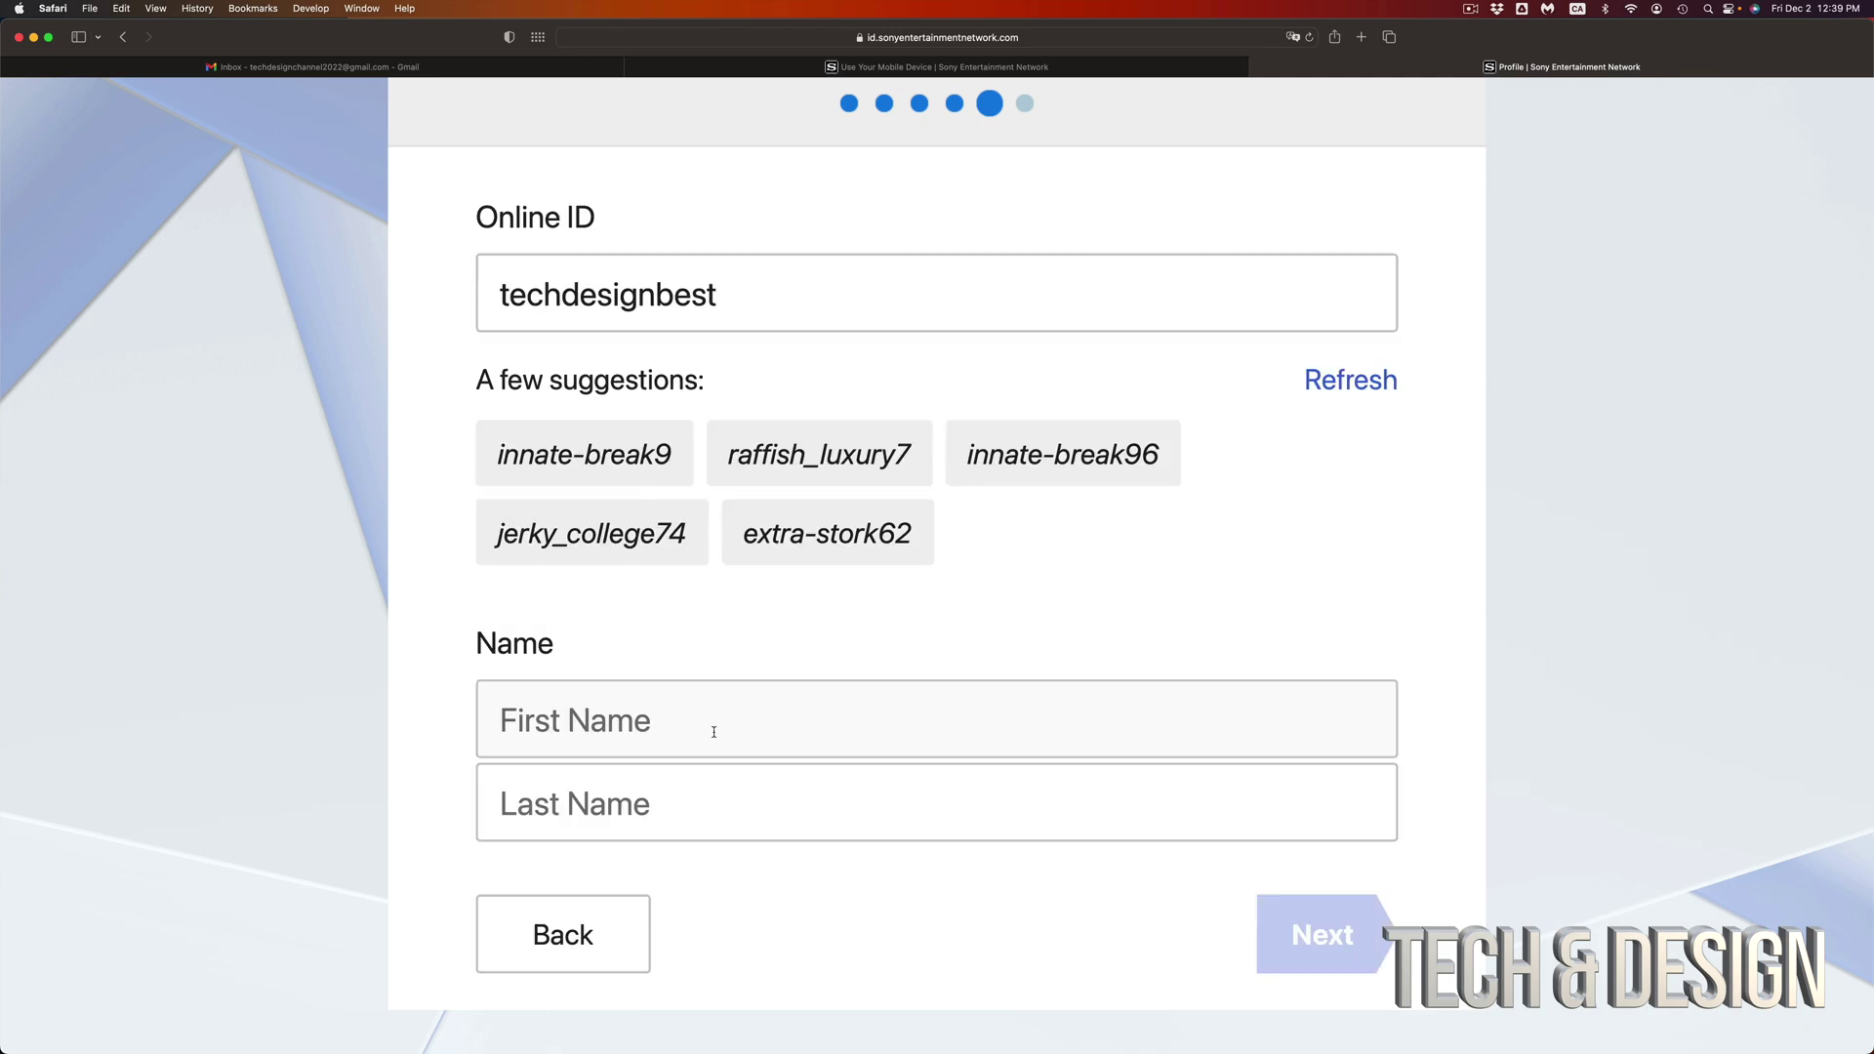
{"action": "left_click", "coordinate": [714, 732]}
{"action": "type", "text": "Tech and"}
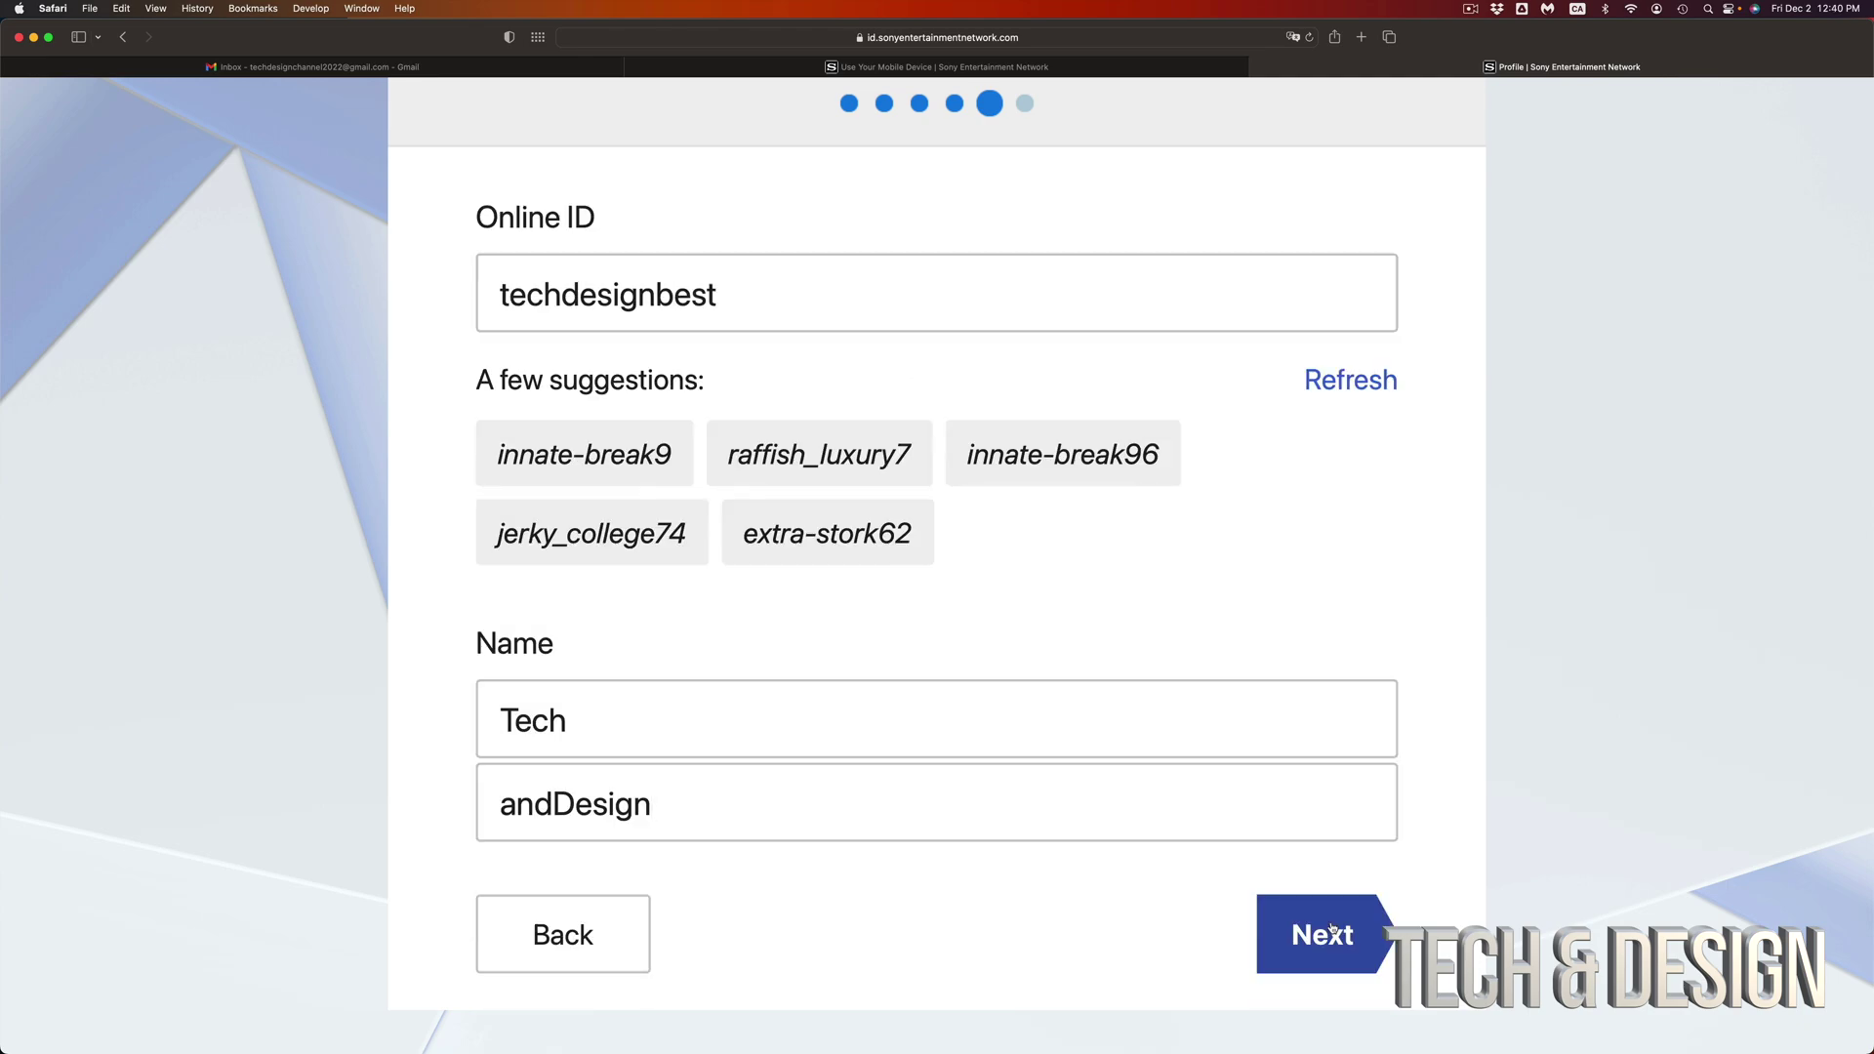
{"action": "left_click", "coordinate": [1331, 929]}
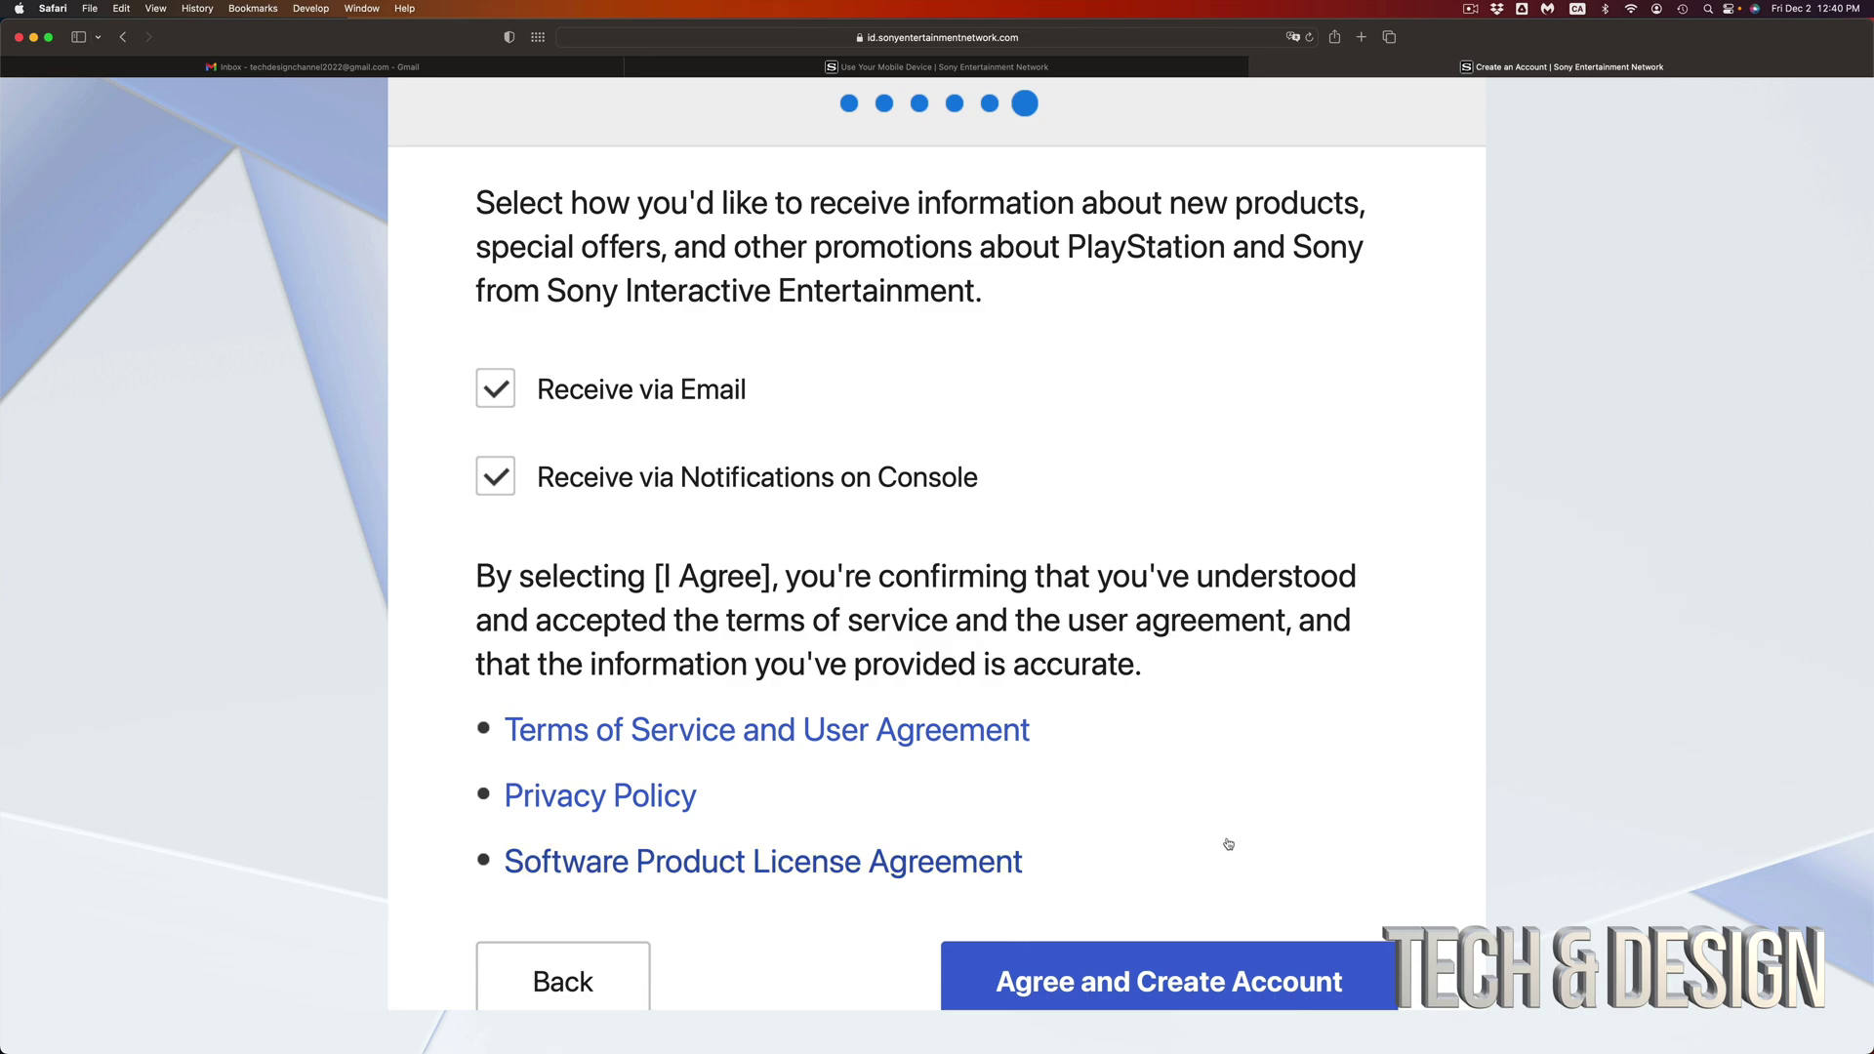
Agree to the terms and create the account
{"action": "scroll", "coordinate": [1225, 842], "scroll_direction": "down", "scroll_amount": 3}
{"action": "scroll", "coordinate": [1227, 842], "scroll_direction": "down", "scroll_amount": 1}
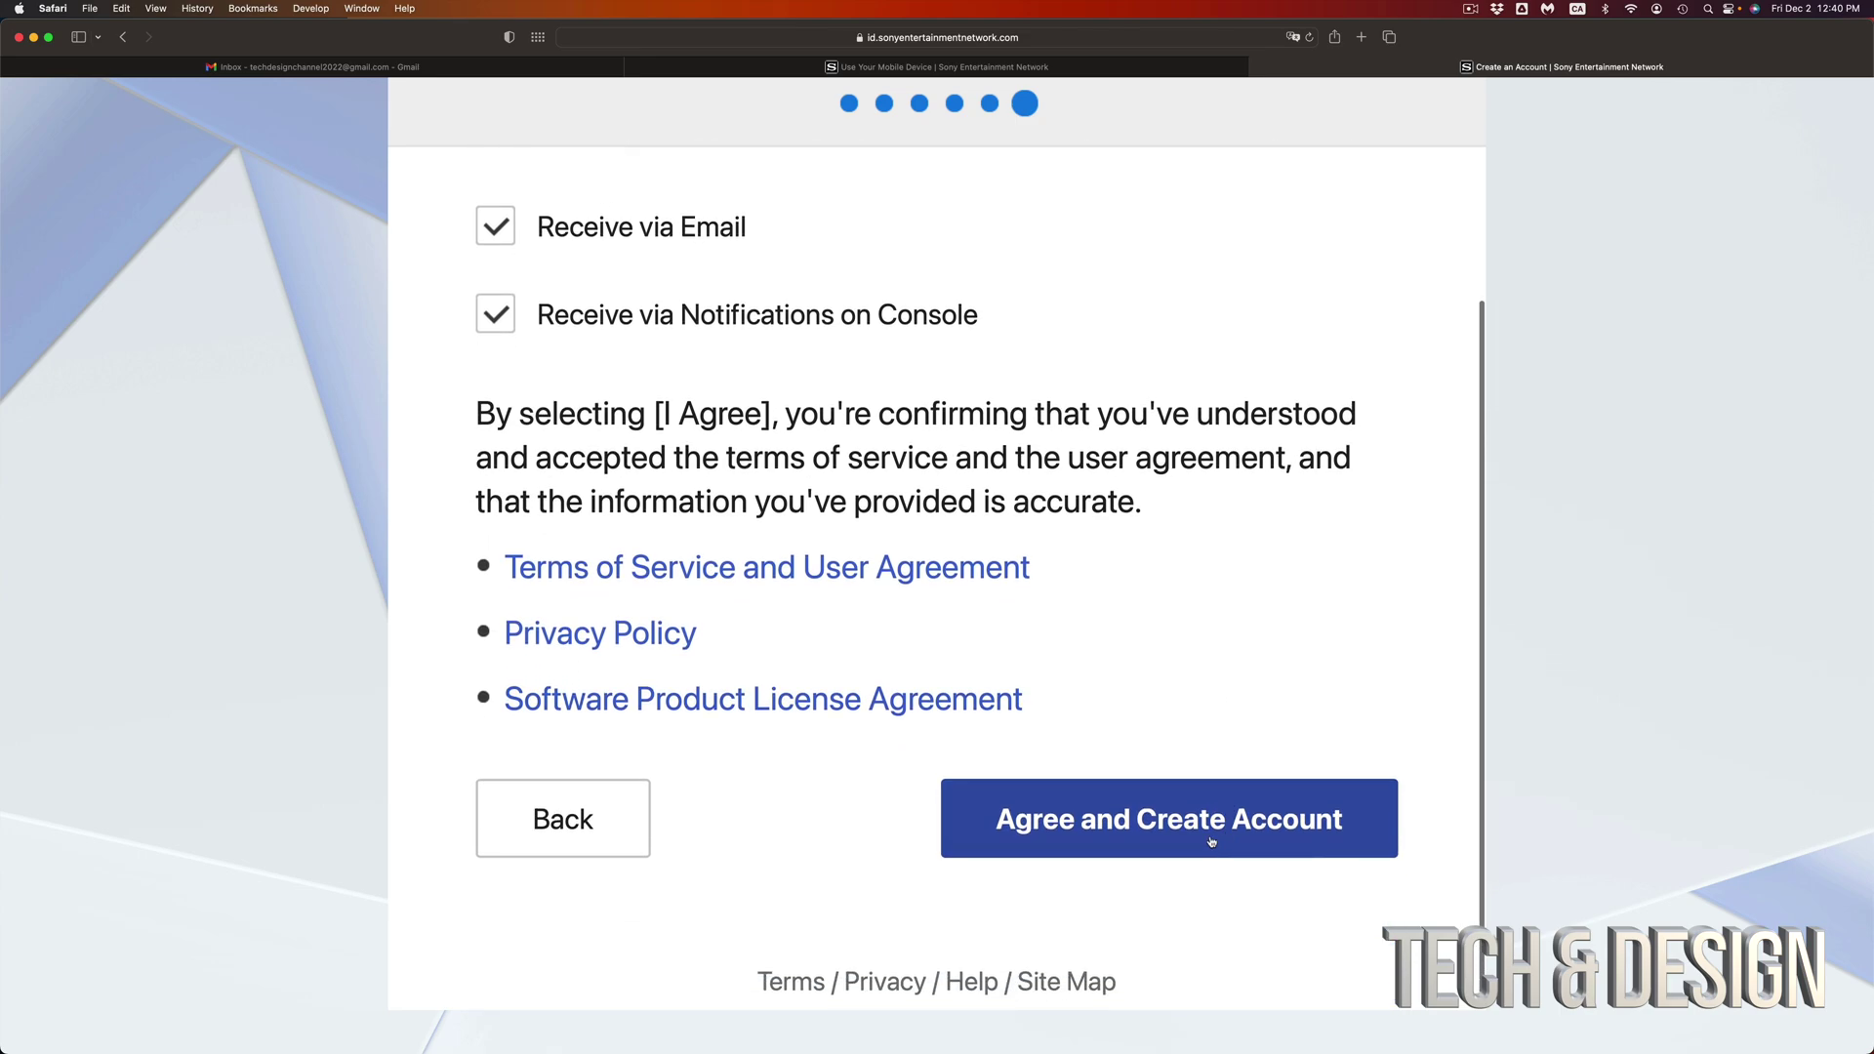
{"action": "left_click", "coordinate": [1120, 825]}
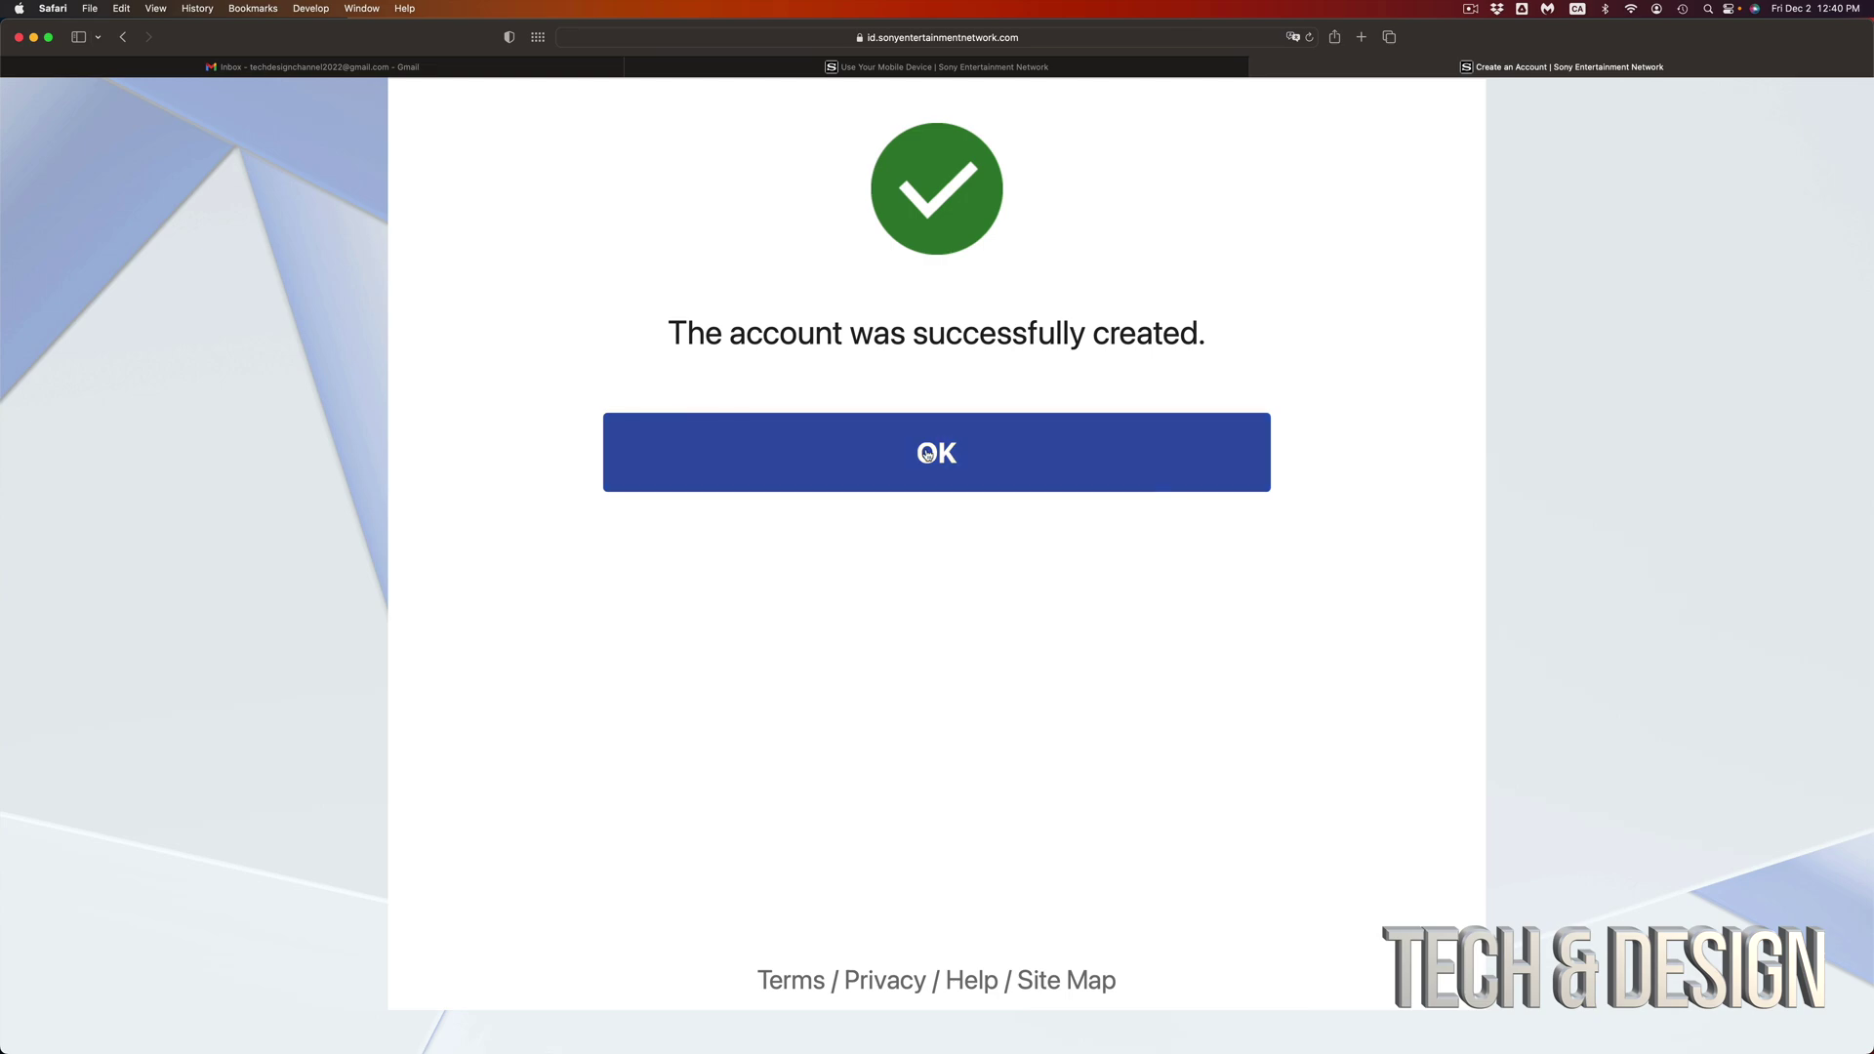
Dismiss the account-created notice, confirm personalized content choices, and sign out
{"action": "left_click", "coordinate": [926, 454]}
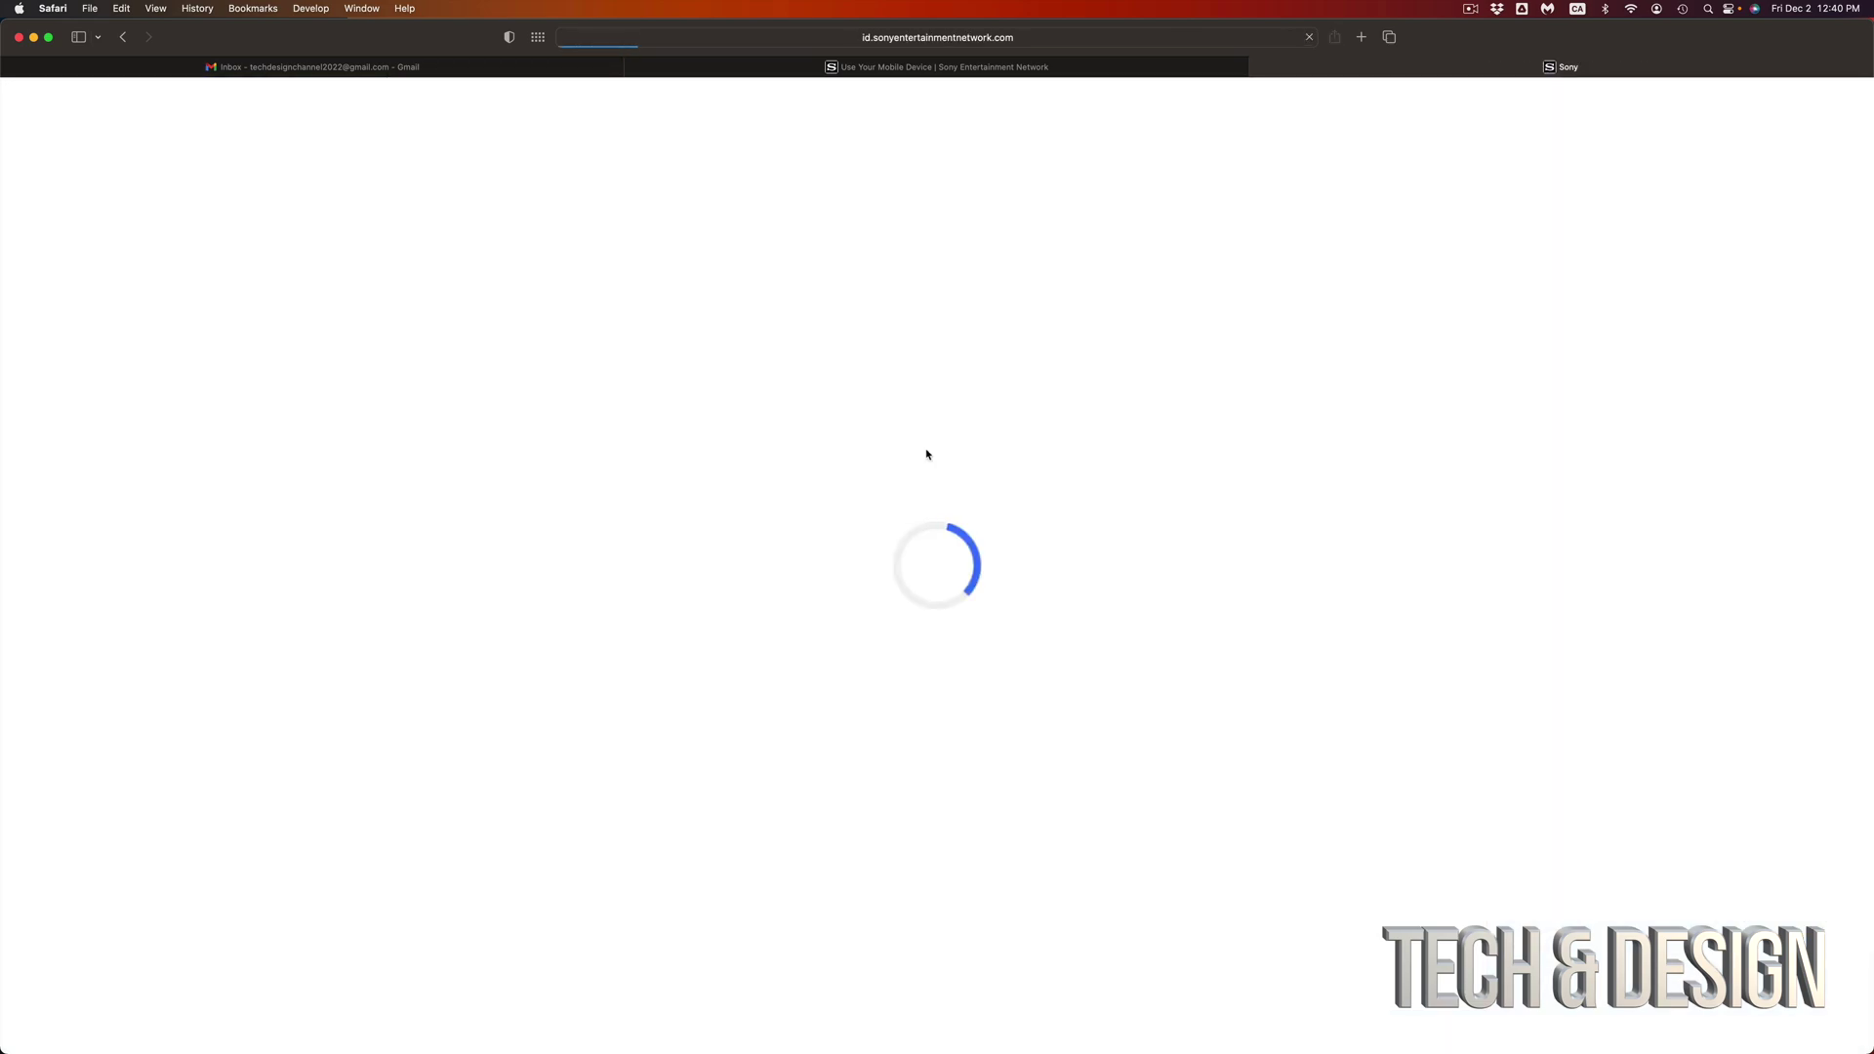
{"action": "scroll", "coordinate": [1293, 754], "scroll_direction": "down", "scroll_amount": 2}
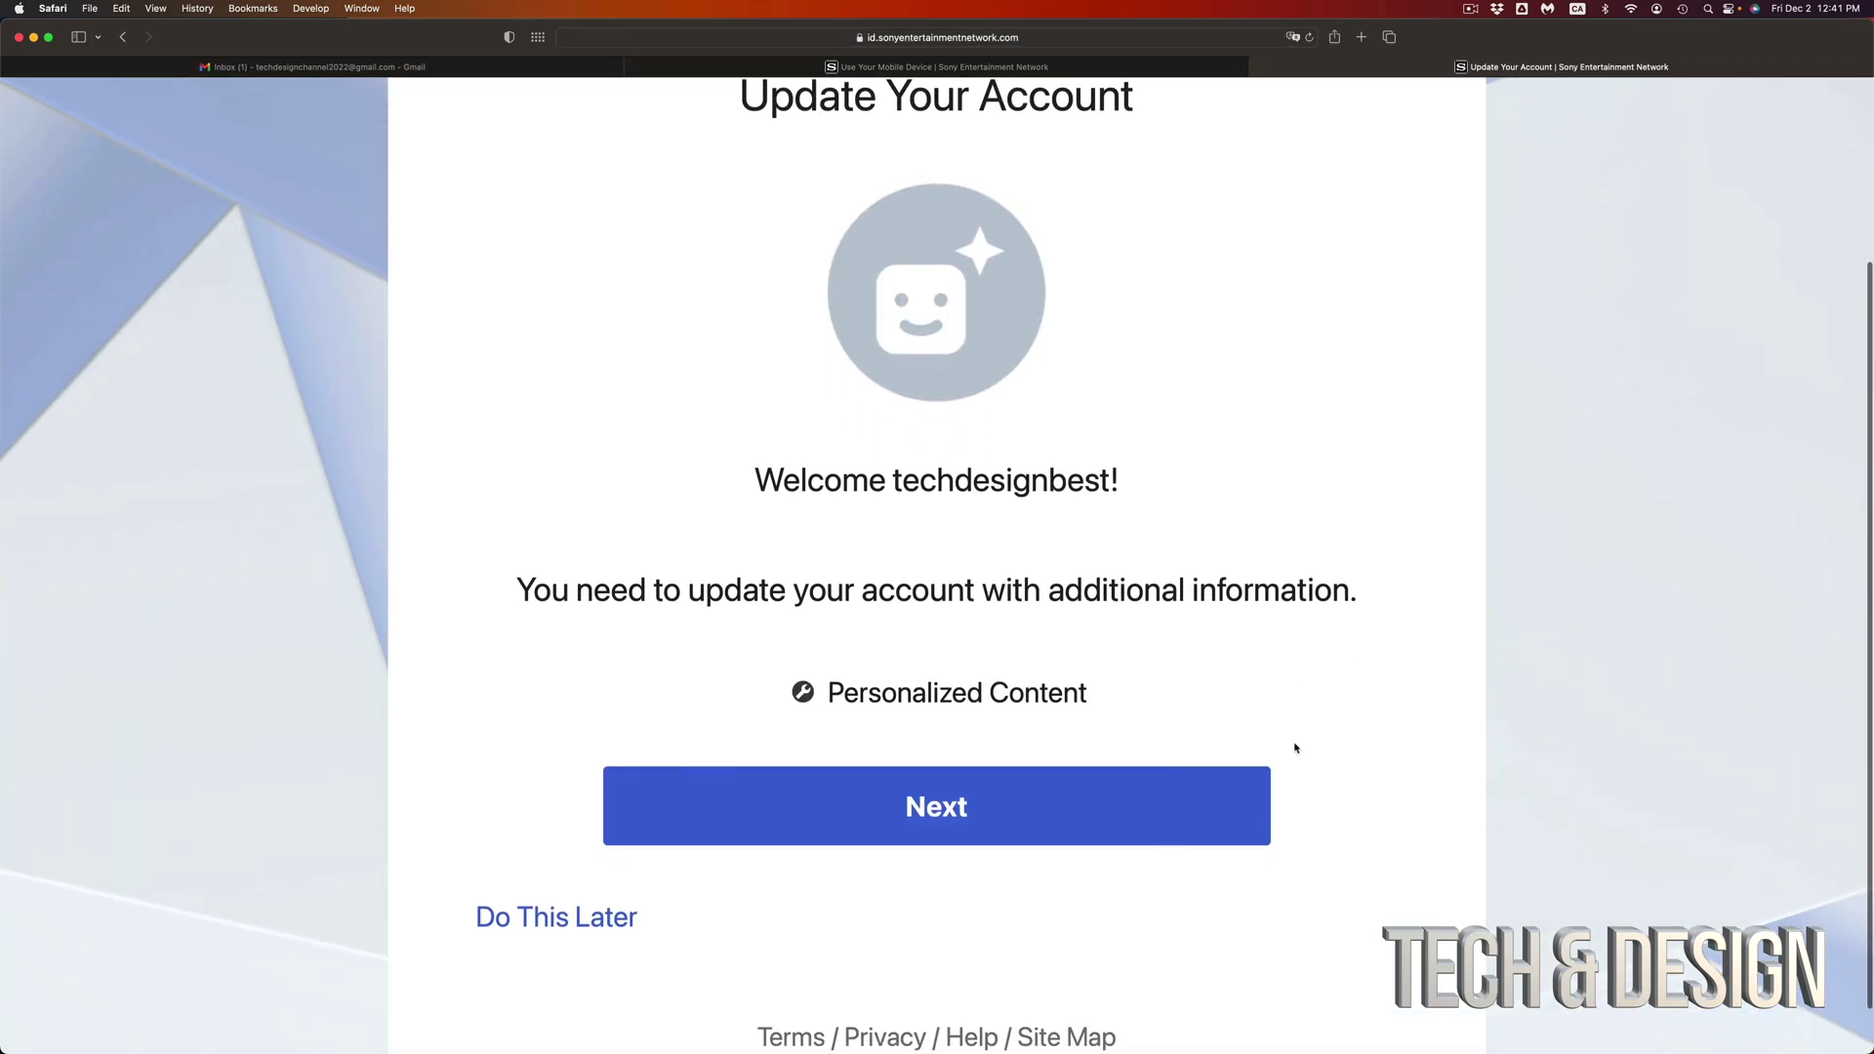
{"action": "left_click", "coordinate": [903, 803]}
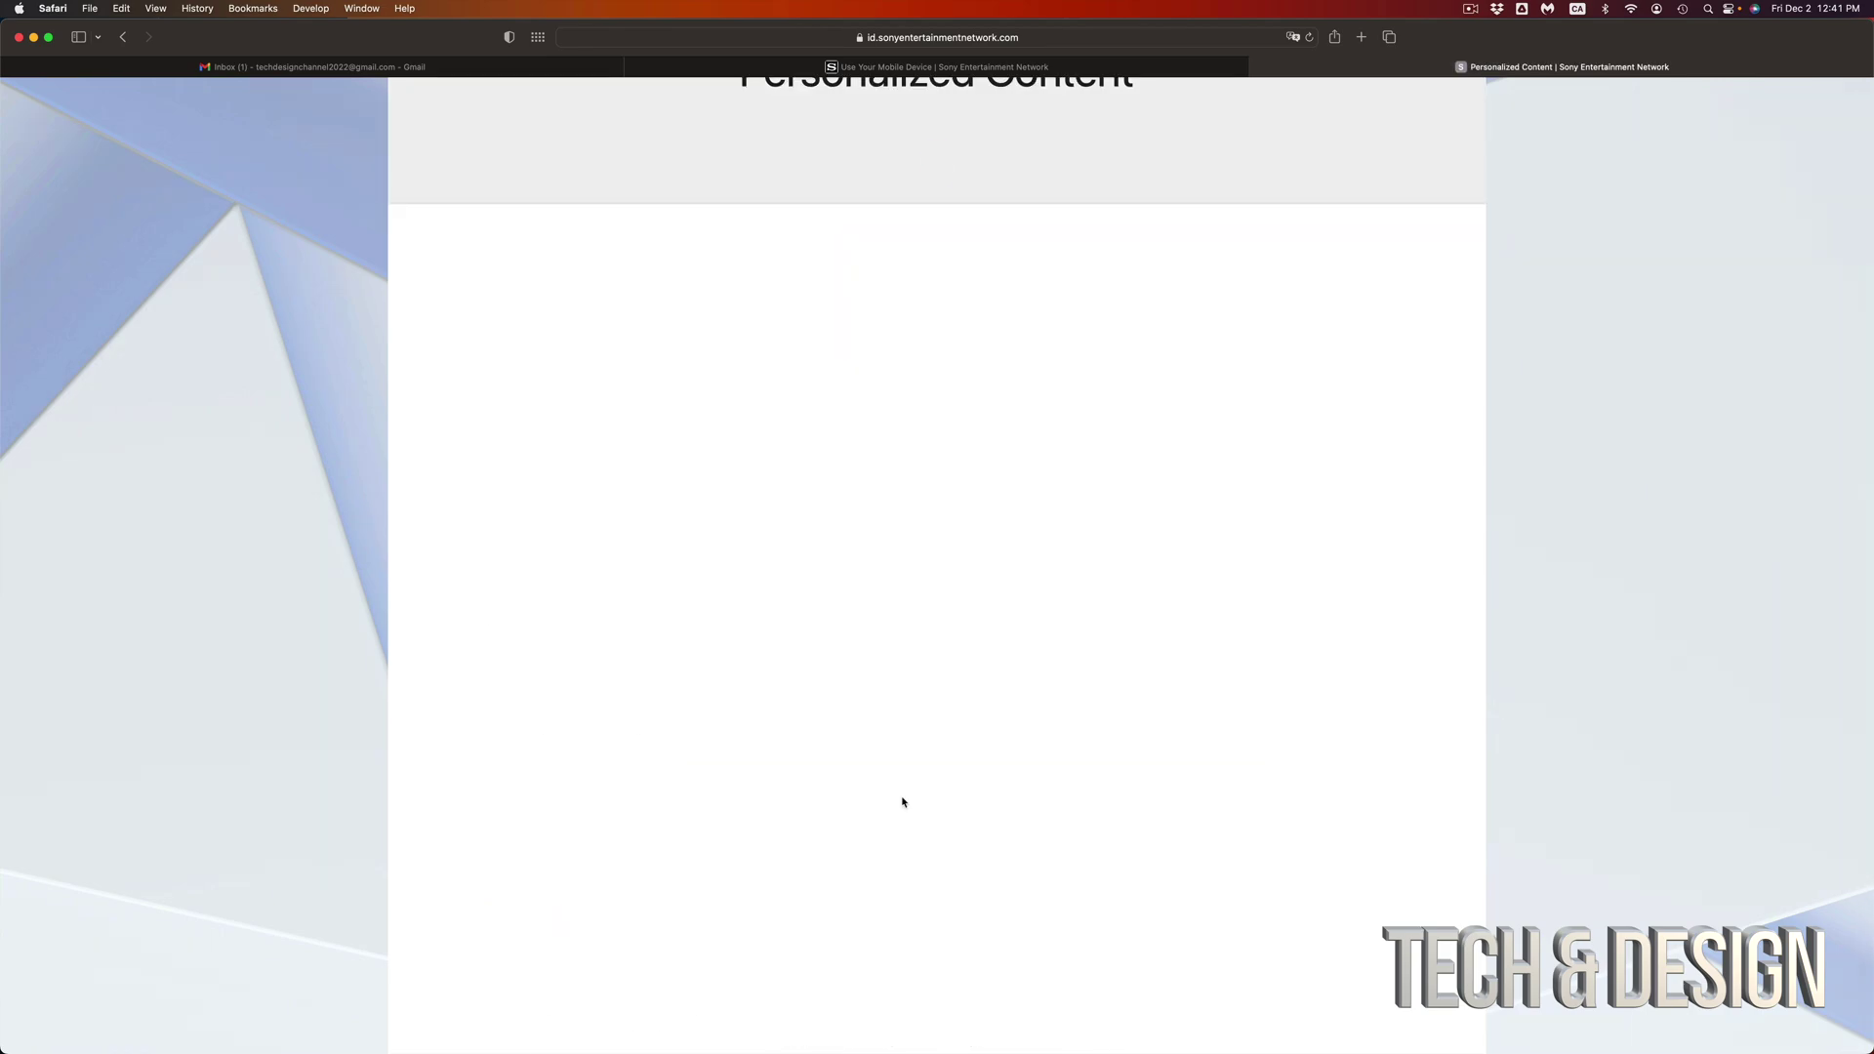
{"action": "scroll", "coordinate": [866, 827], "scroll_direction": "down", "scroll_amount": 10}
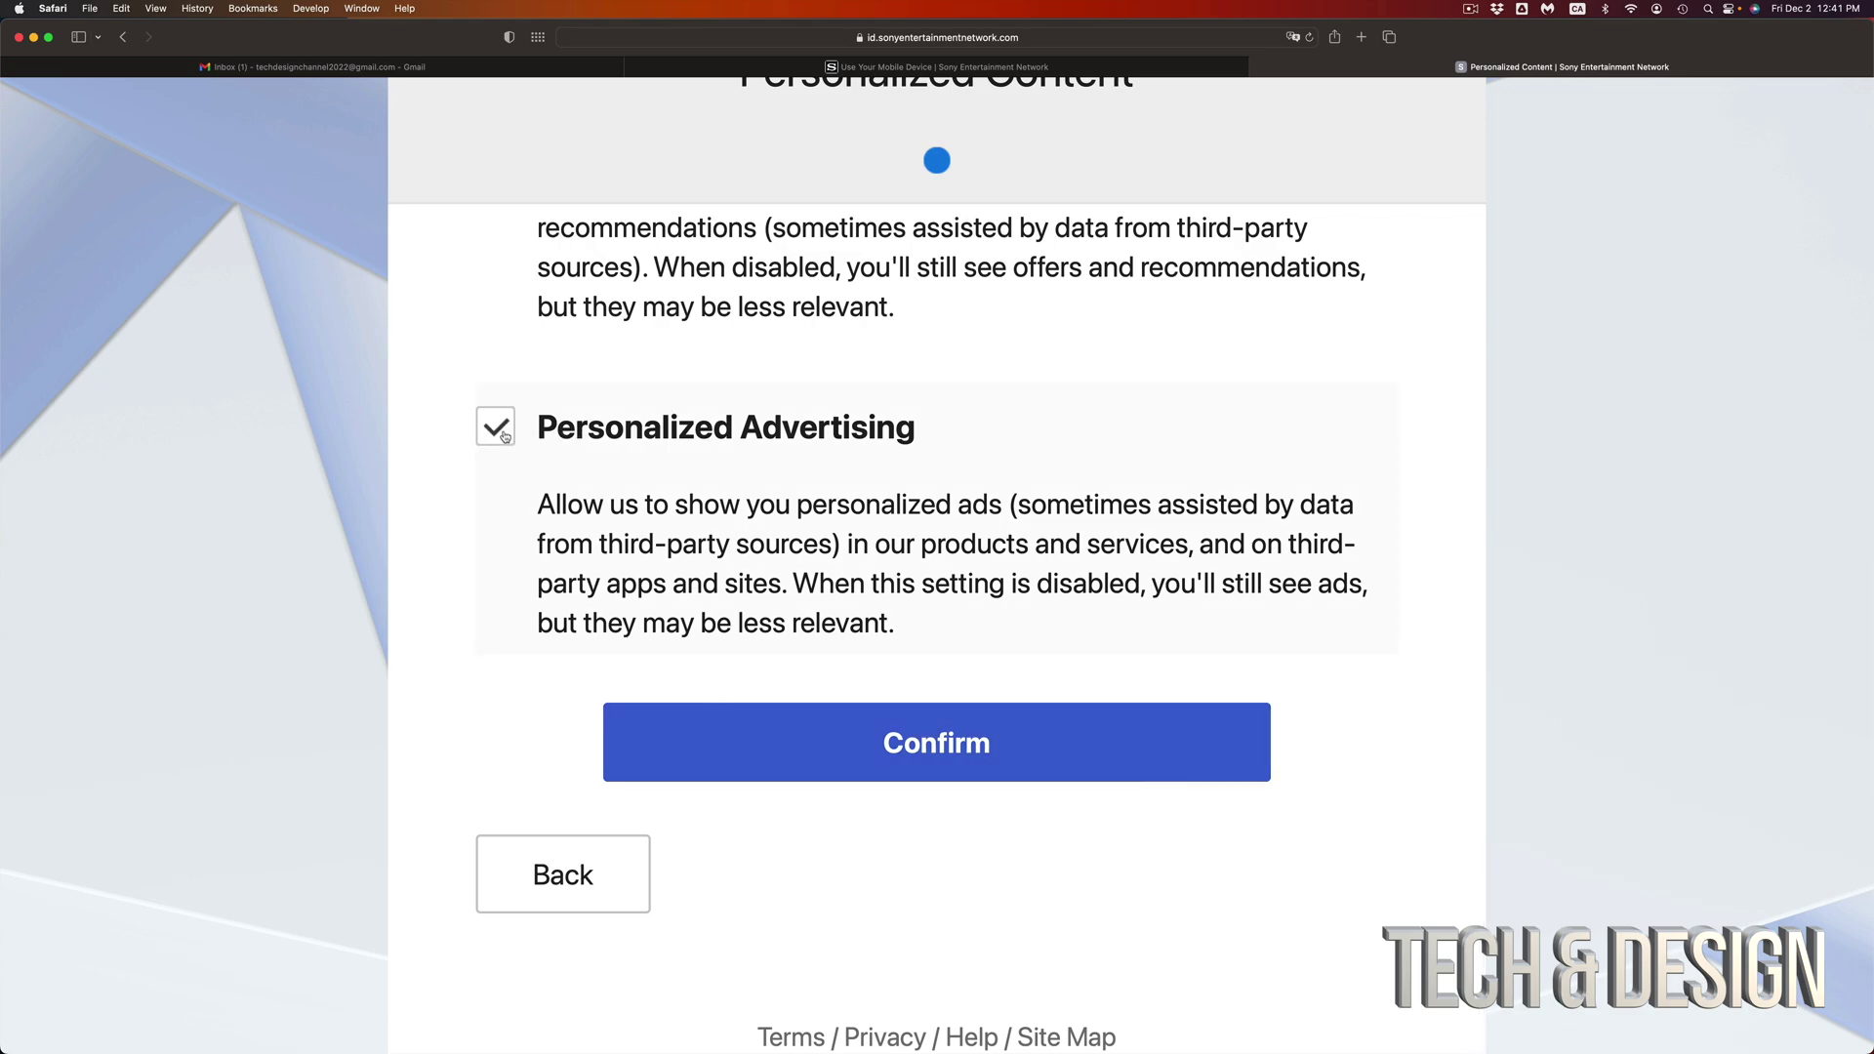
{"action": "left_click", "coordinate": [918, 734]}
{"action": "scroll", "coordinate": [1091, 726], "scroll_direction": "down", "scroll_amount": 5}
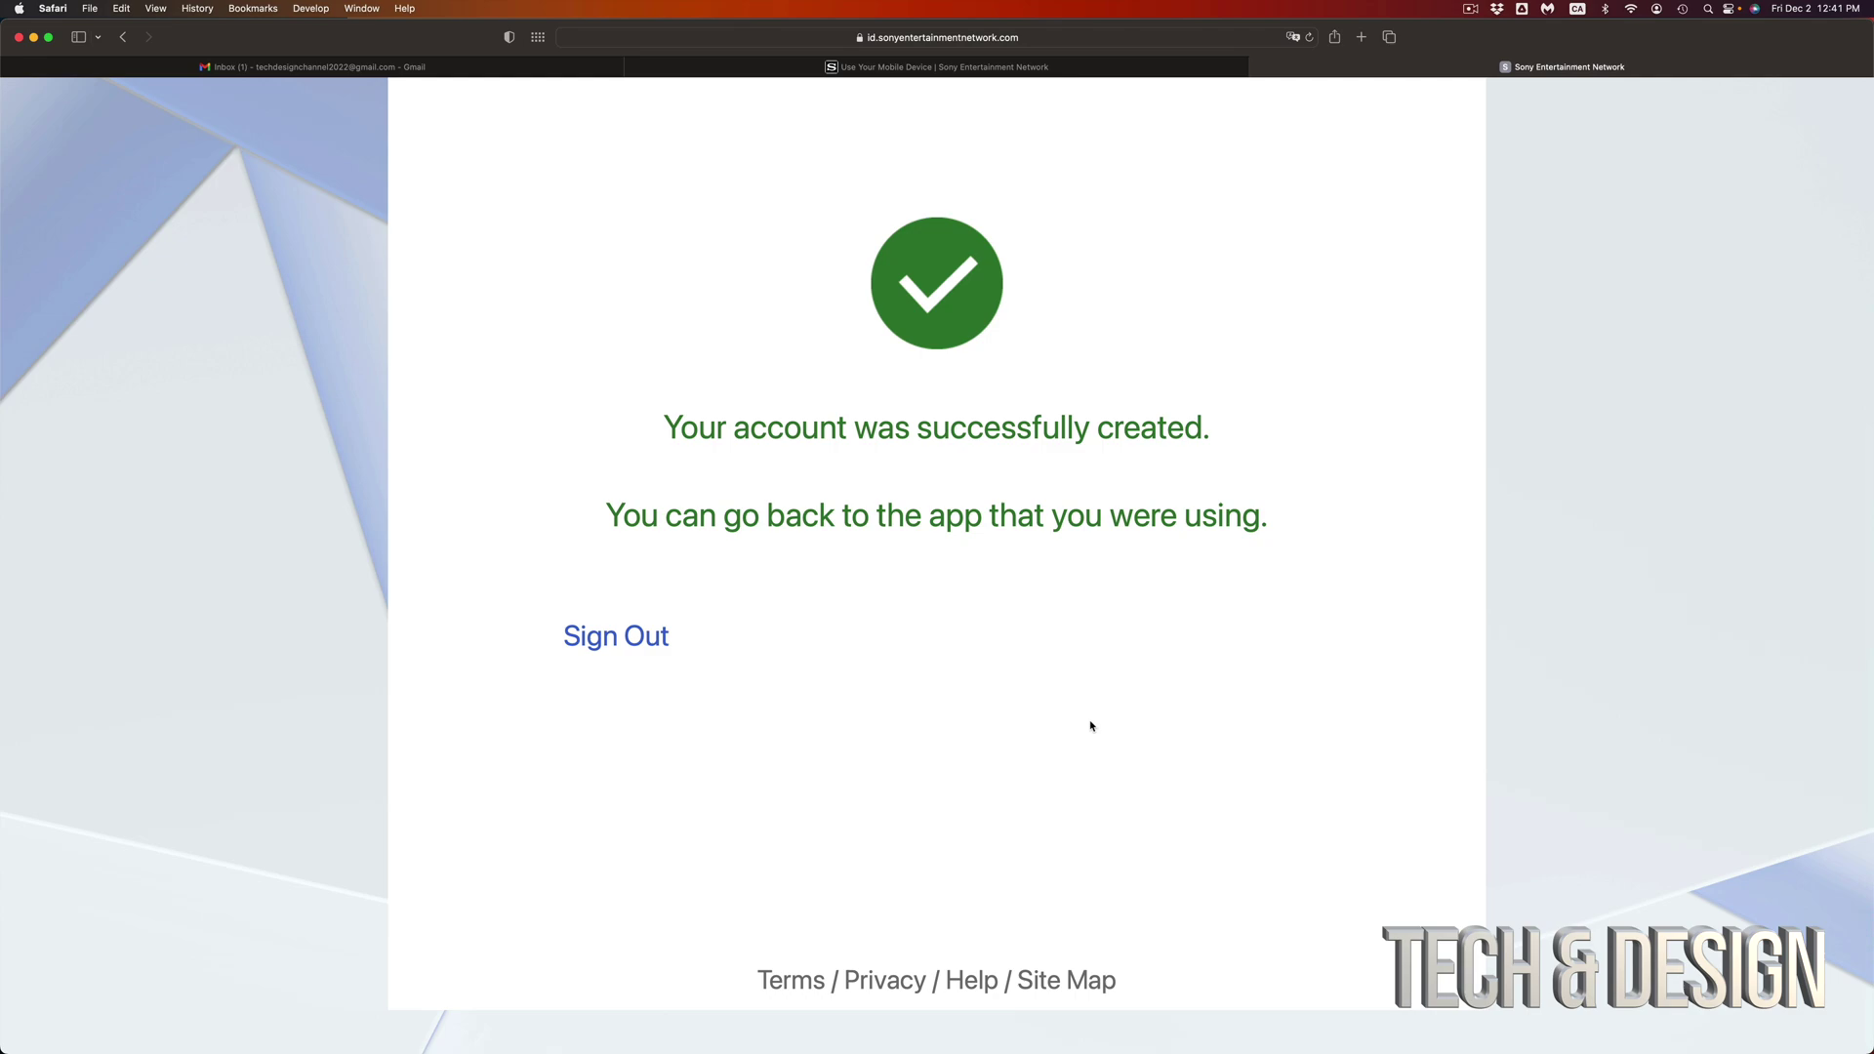
{"action": "left_click", "coordinate": [617, 636]}
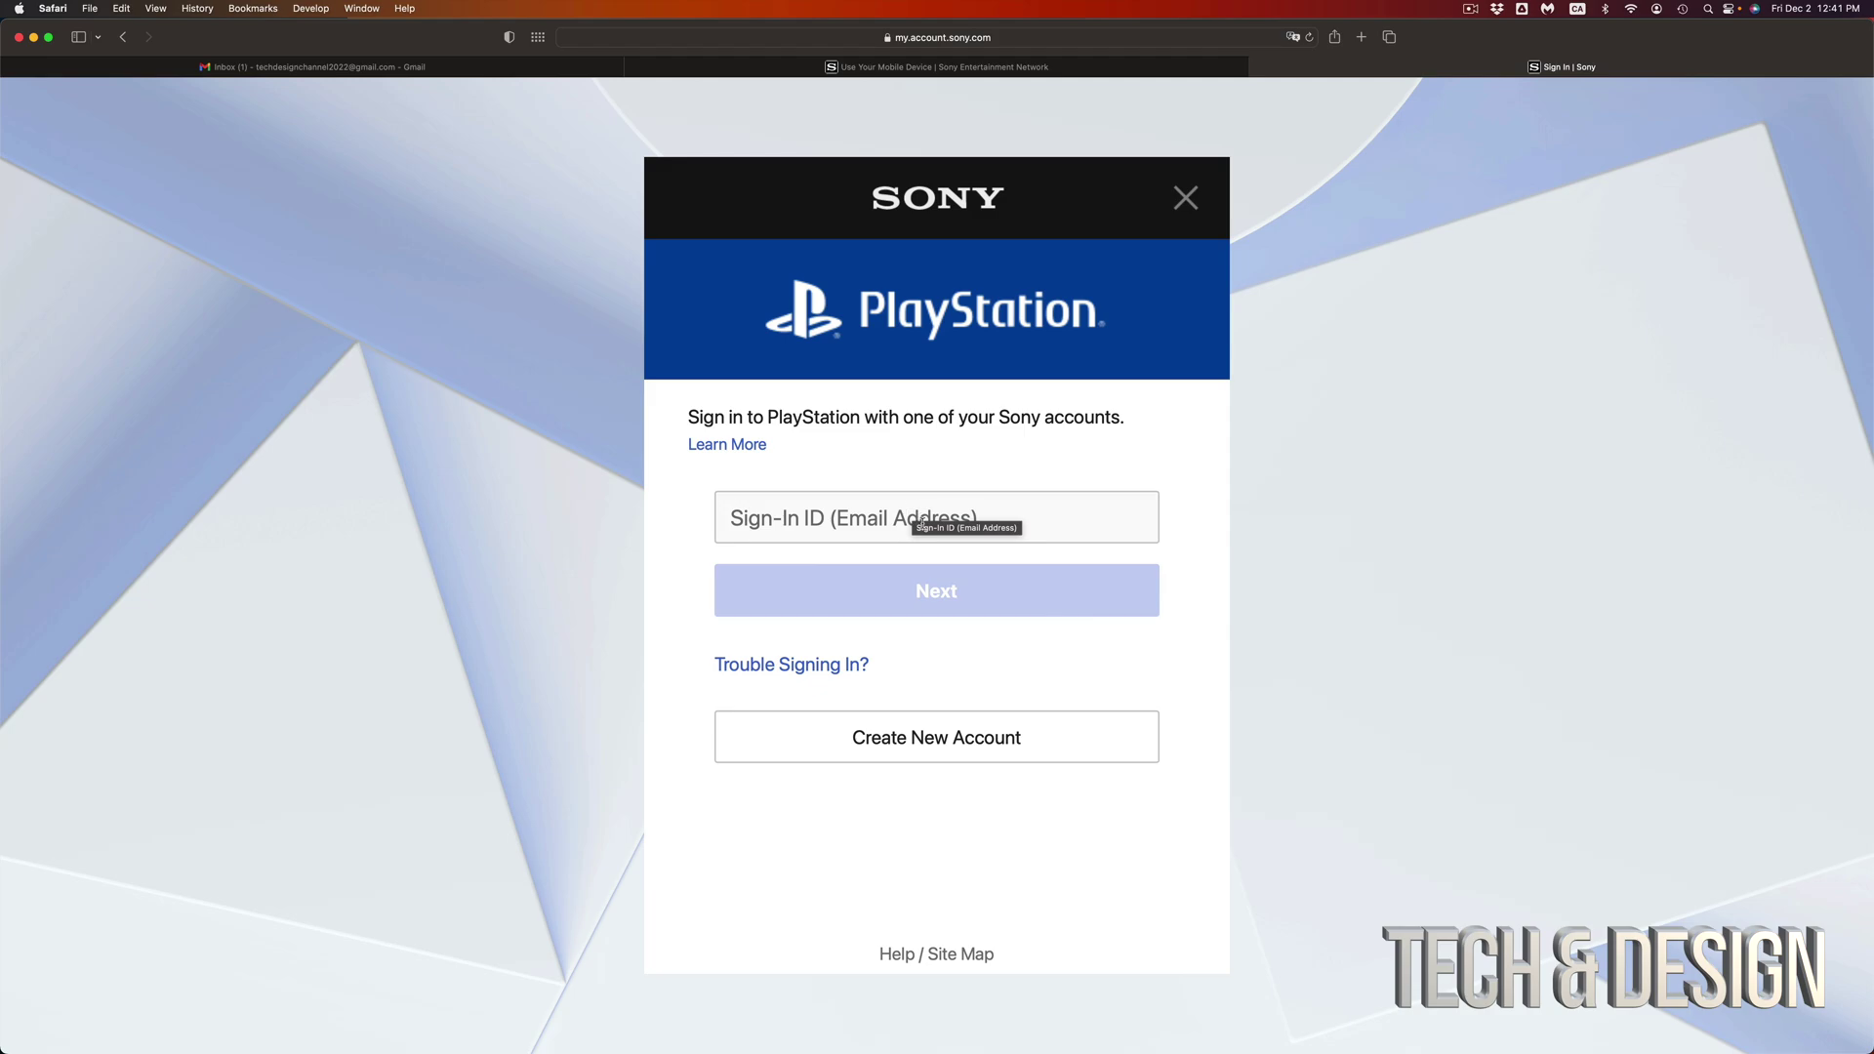
Sign back in with the new account's email and password
{"action": "key", "text": "super+v"}
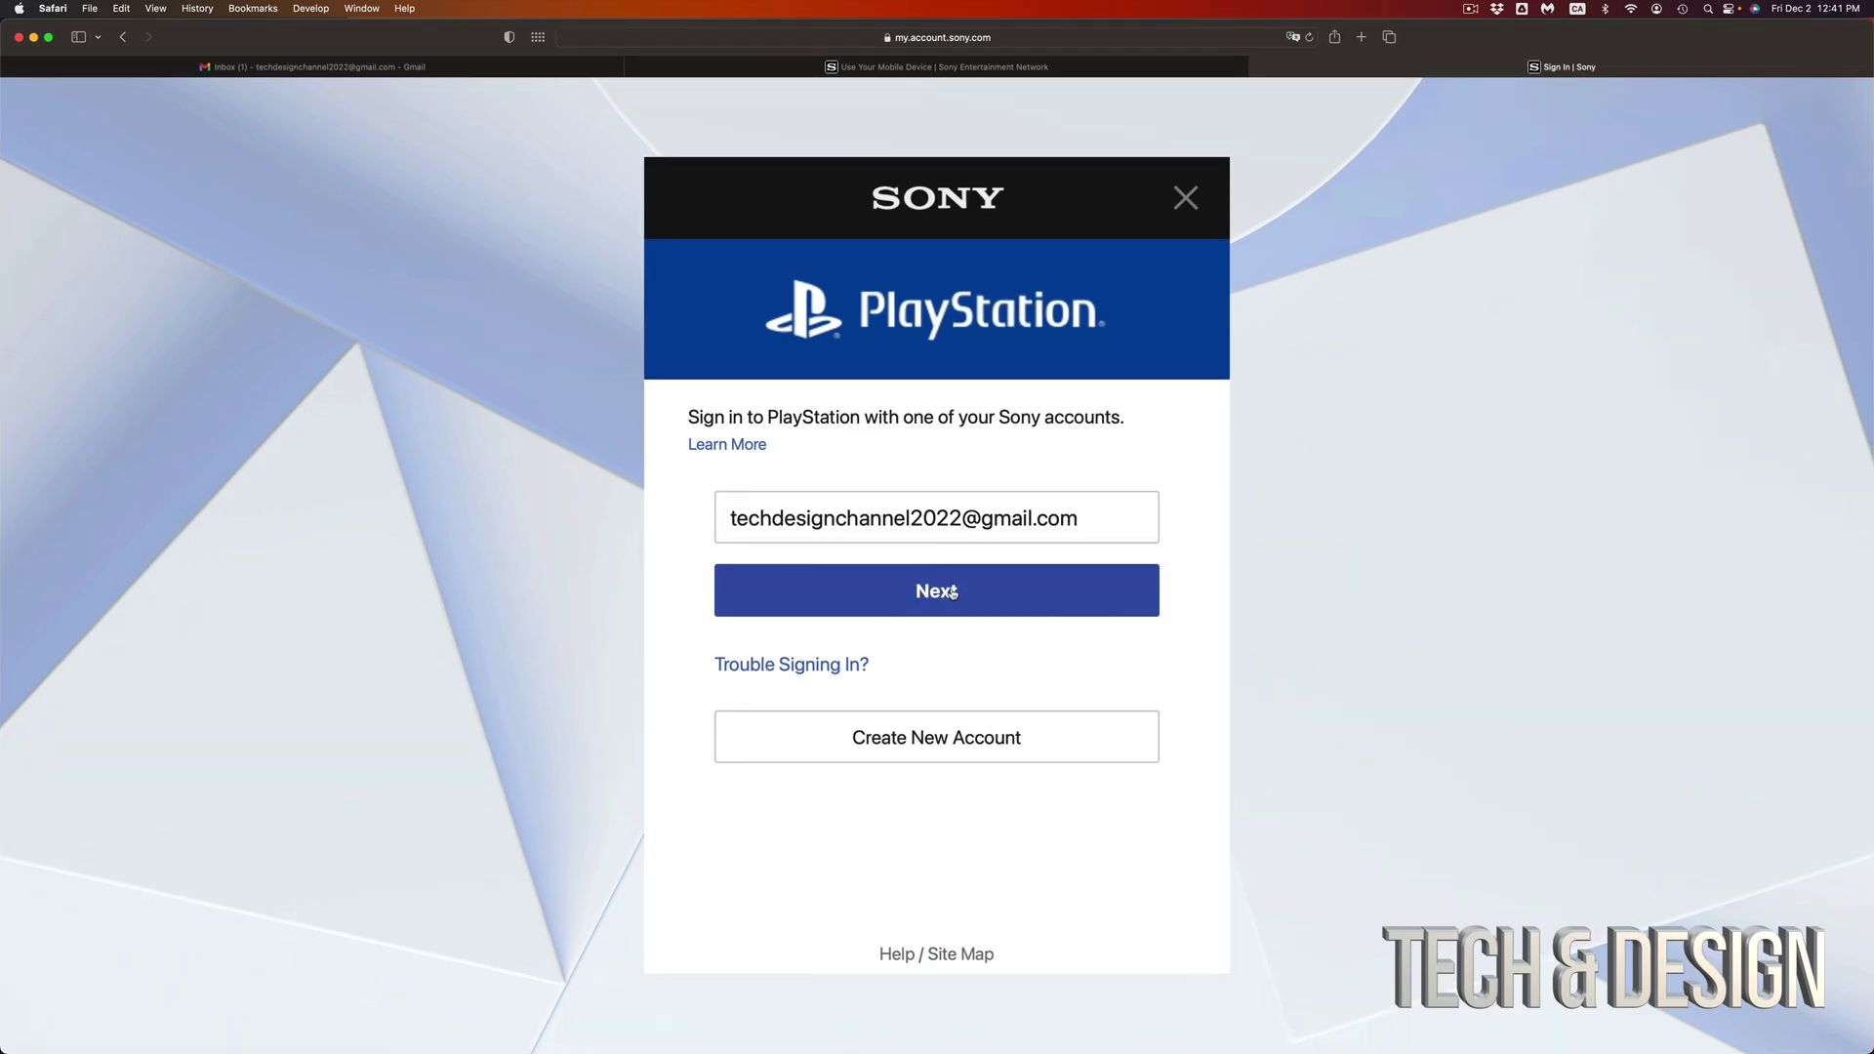
{"action": "left_click", "coordinate": [953, 593]}
{"action": "left_click", "coordinate": [1127, 563]}
{"action": "key", "text": "super+v"}
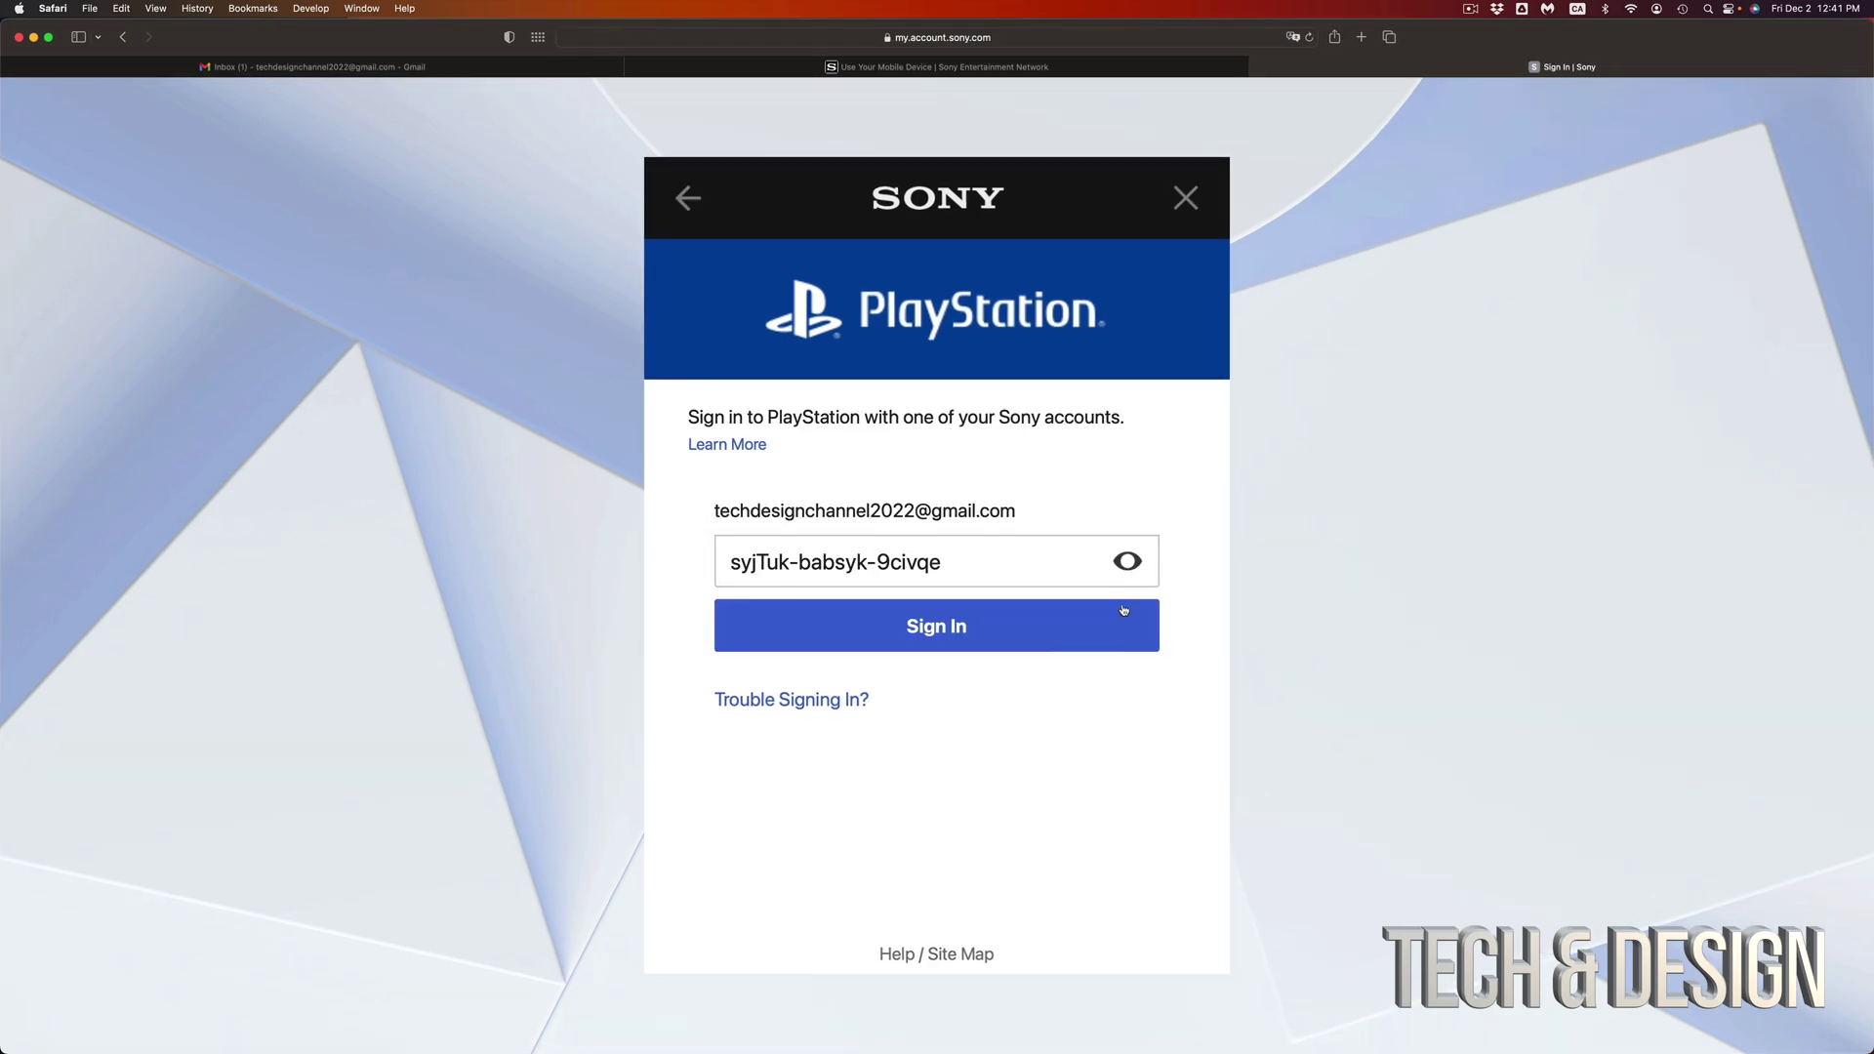
{"action": "left_click", "coordinate": [904, 643]}
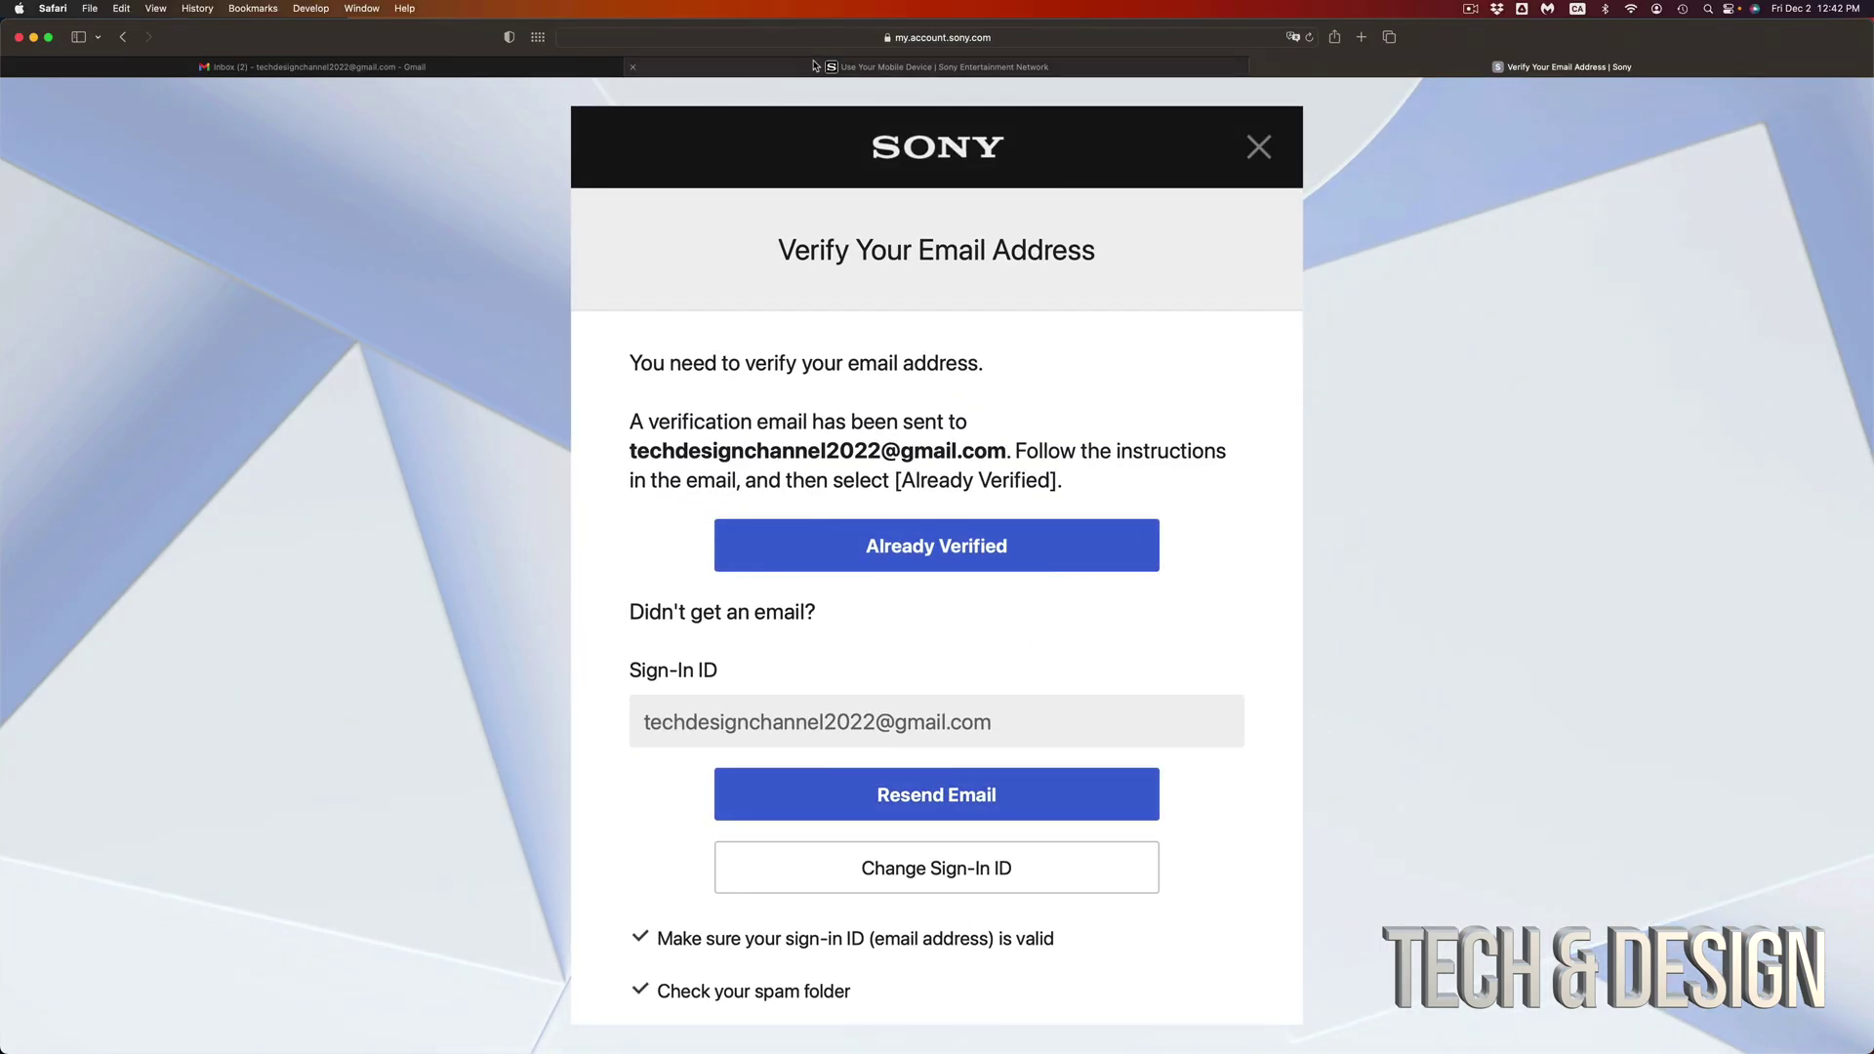
In Gmail, view the PlayStation registration confirmation email, then return to the inbox
{"action": "left_click", "coordinate": [422, 70]}
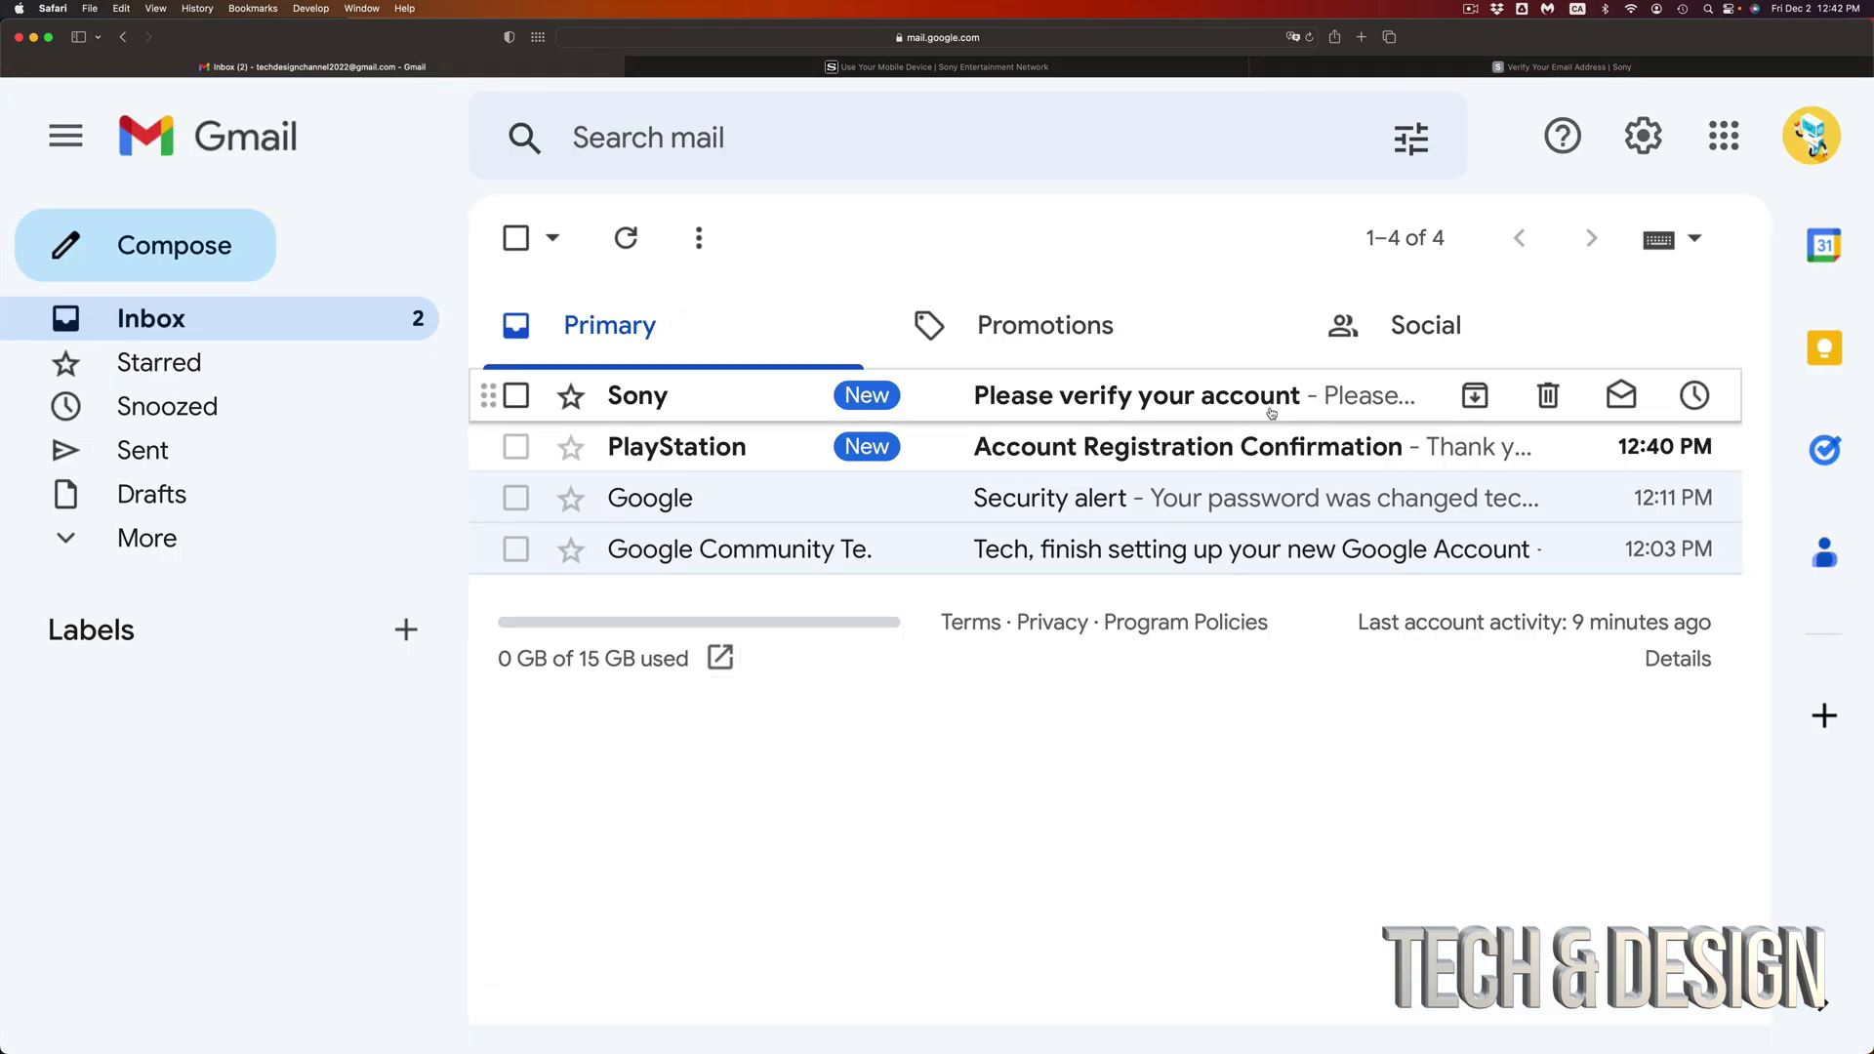
{"action": "left_click", "coordinate": [1143, 468]}
{"action": "scroll", "coordinate": [1207, 724], "scroll_direction": "down", "scroll_amount": 5}
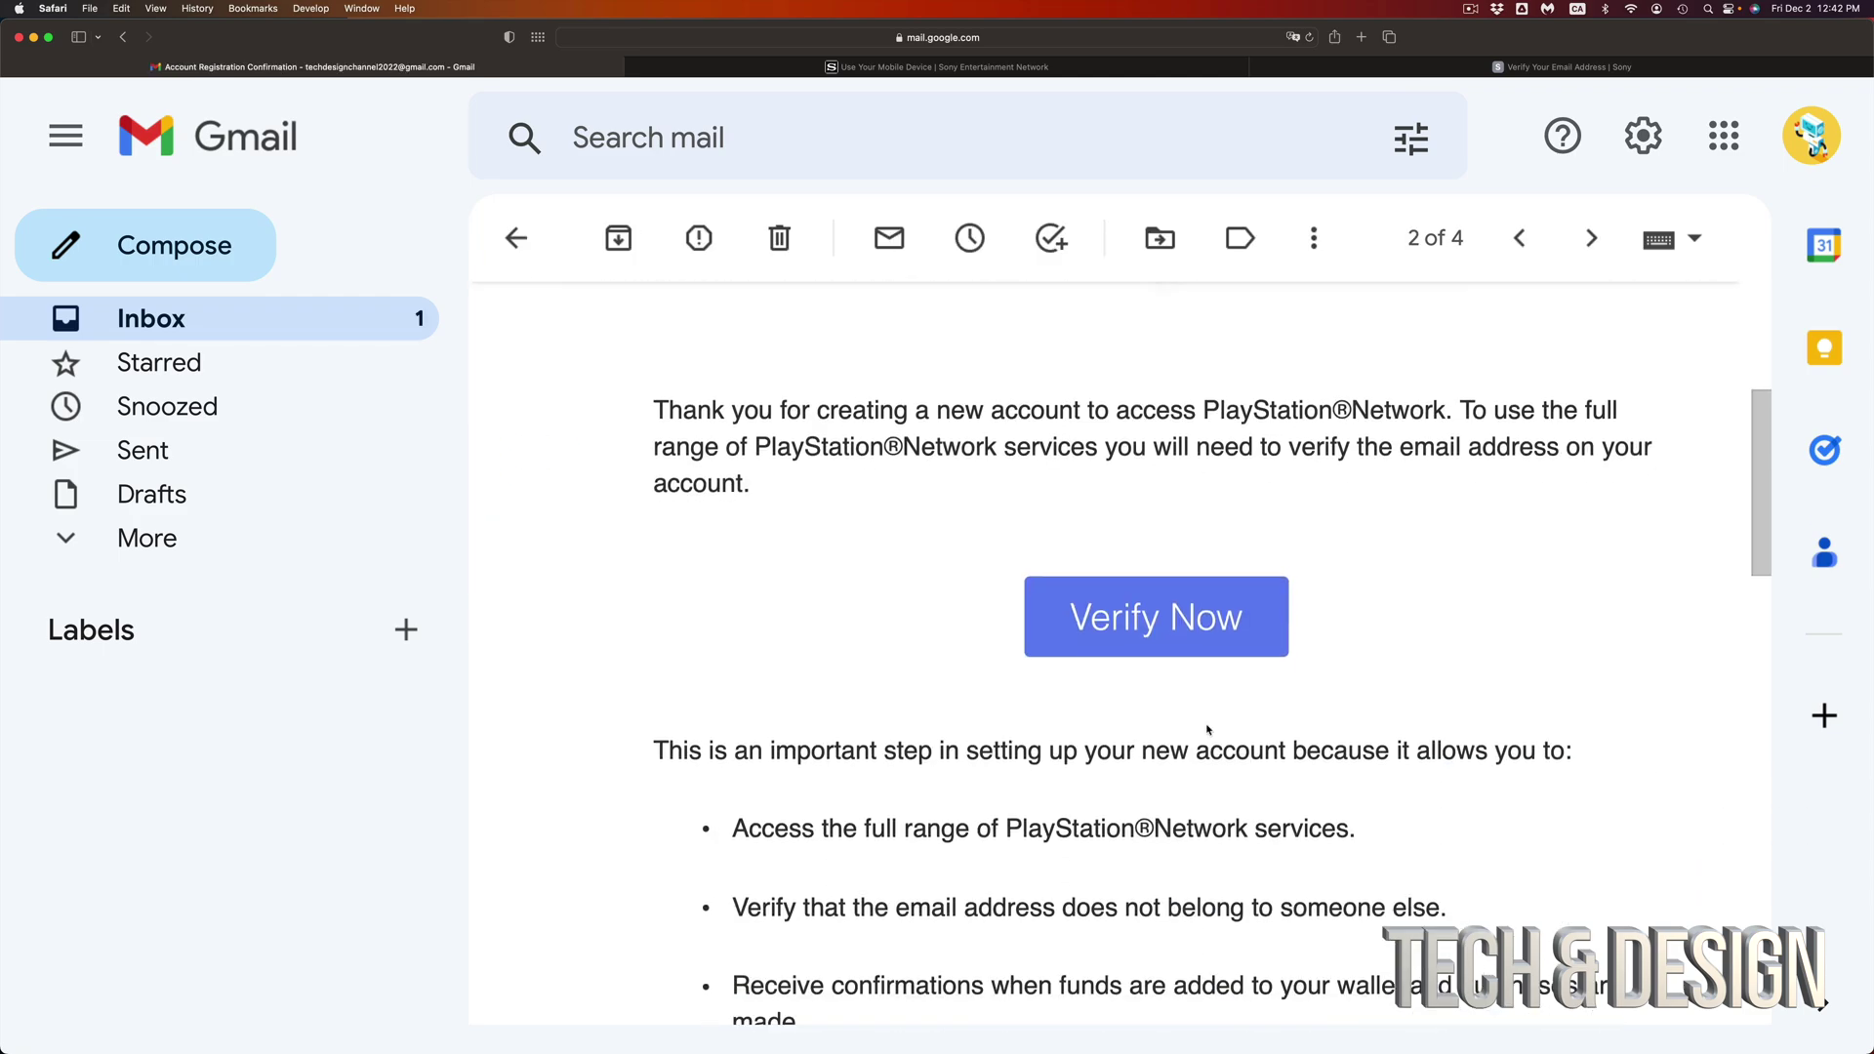
{"action": "scroll", "coordinate": [1208, 729], "scroll_direction": "down", "scroll_amount": 2}
{"action": "scroll", "coordinate": [1255, 409], "scroll_direction": "up", "scroll_amount": 6}
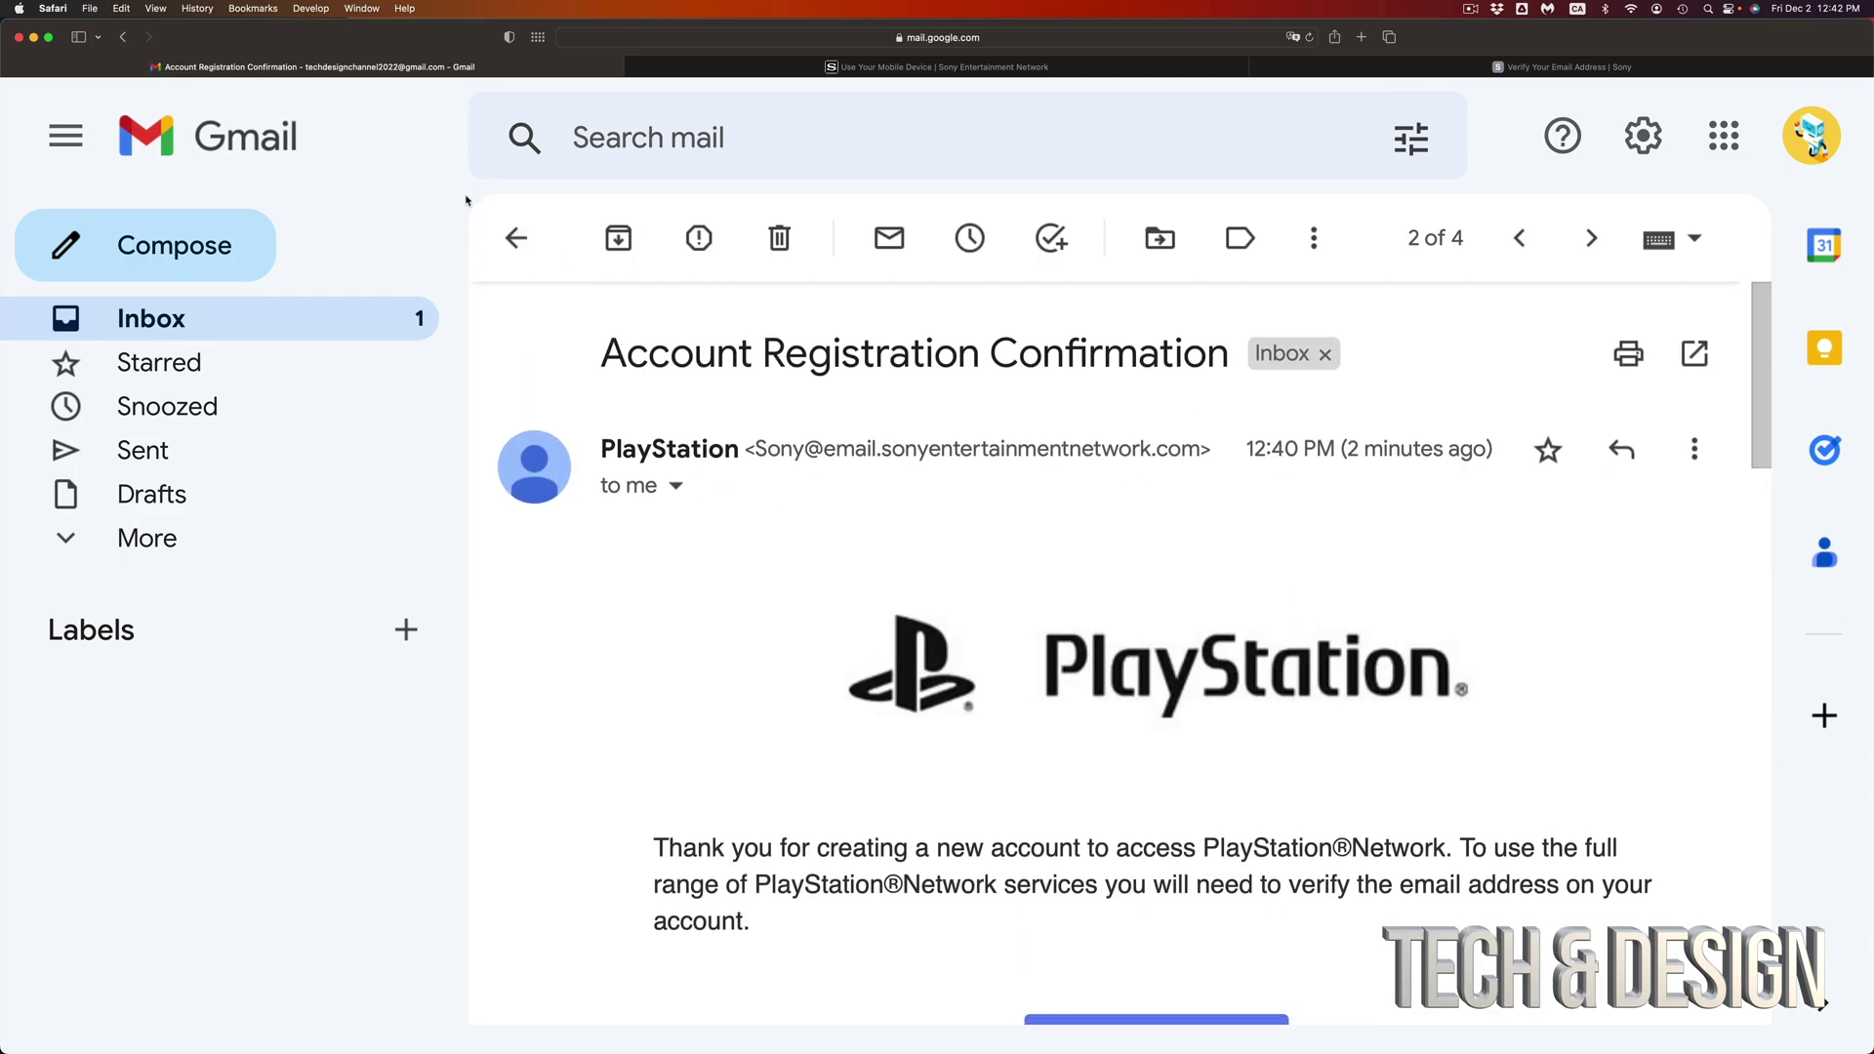
{"action": "left_click", "coordinate": [514, 237]}
Open Sony's 'Please verify your account' email and follow its Verify Now link
{"action": "left_click", "coordinate": [1152, 392]}
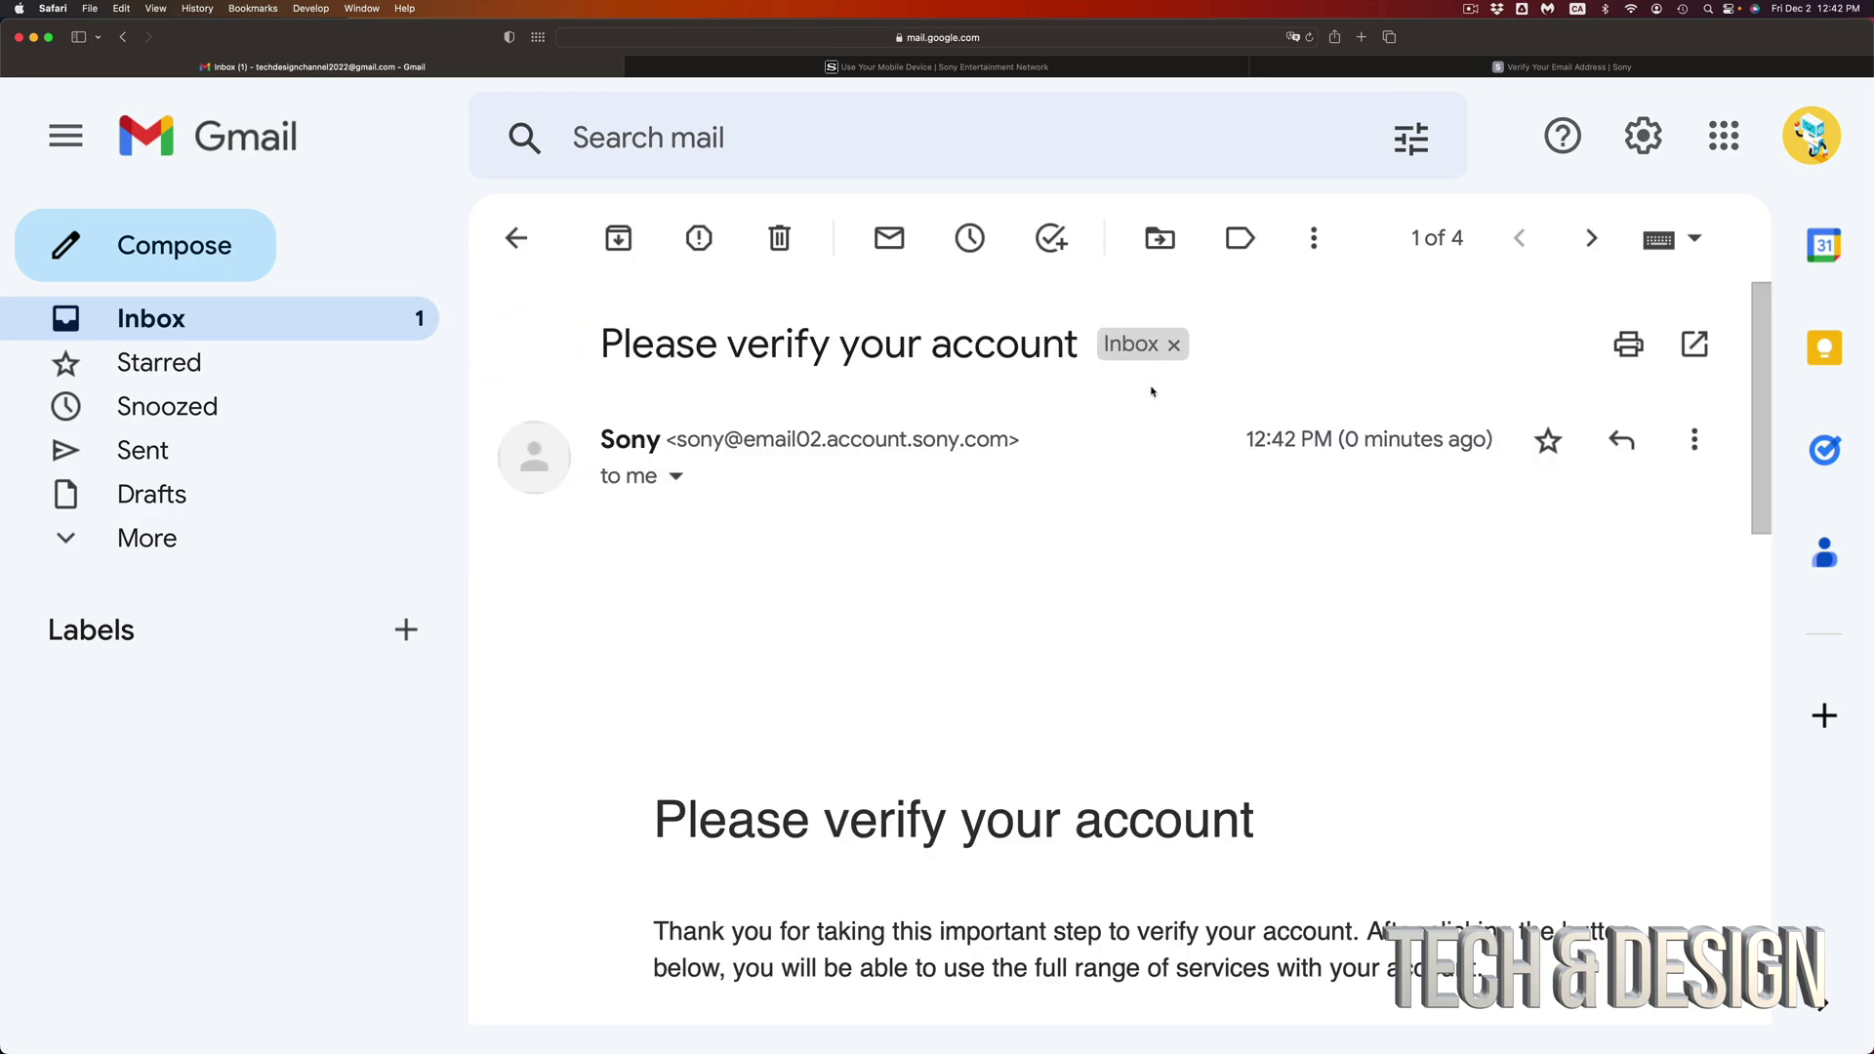
{"action": "scroll", "coordinate": [1146, 744], "scroll_direction": "down", "scroll_amount": 5}
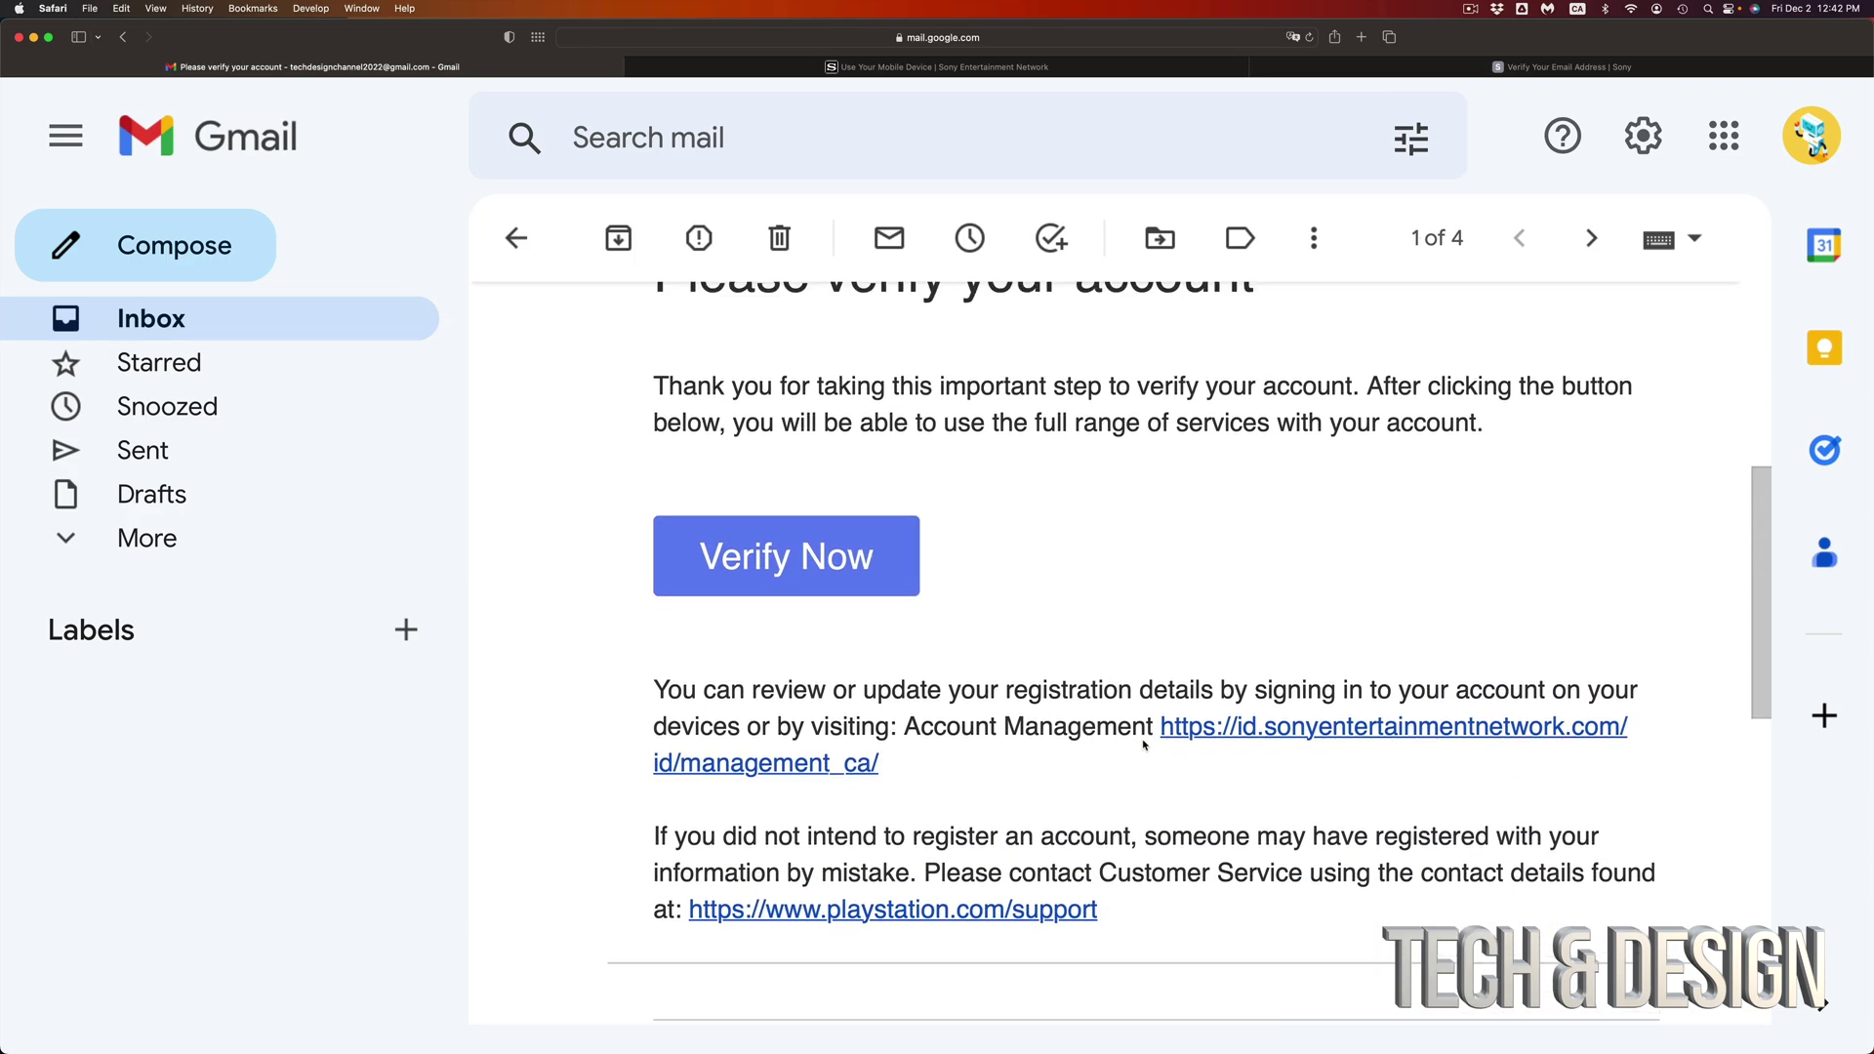
{"action": "scroll", "coordinate": [1144, 744], "scroll_direction": "up", "scroll_amount": 3}
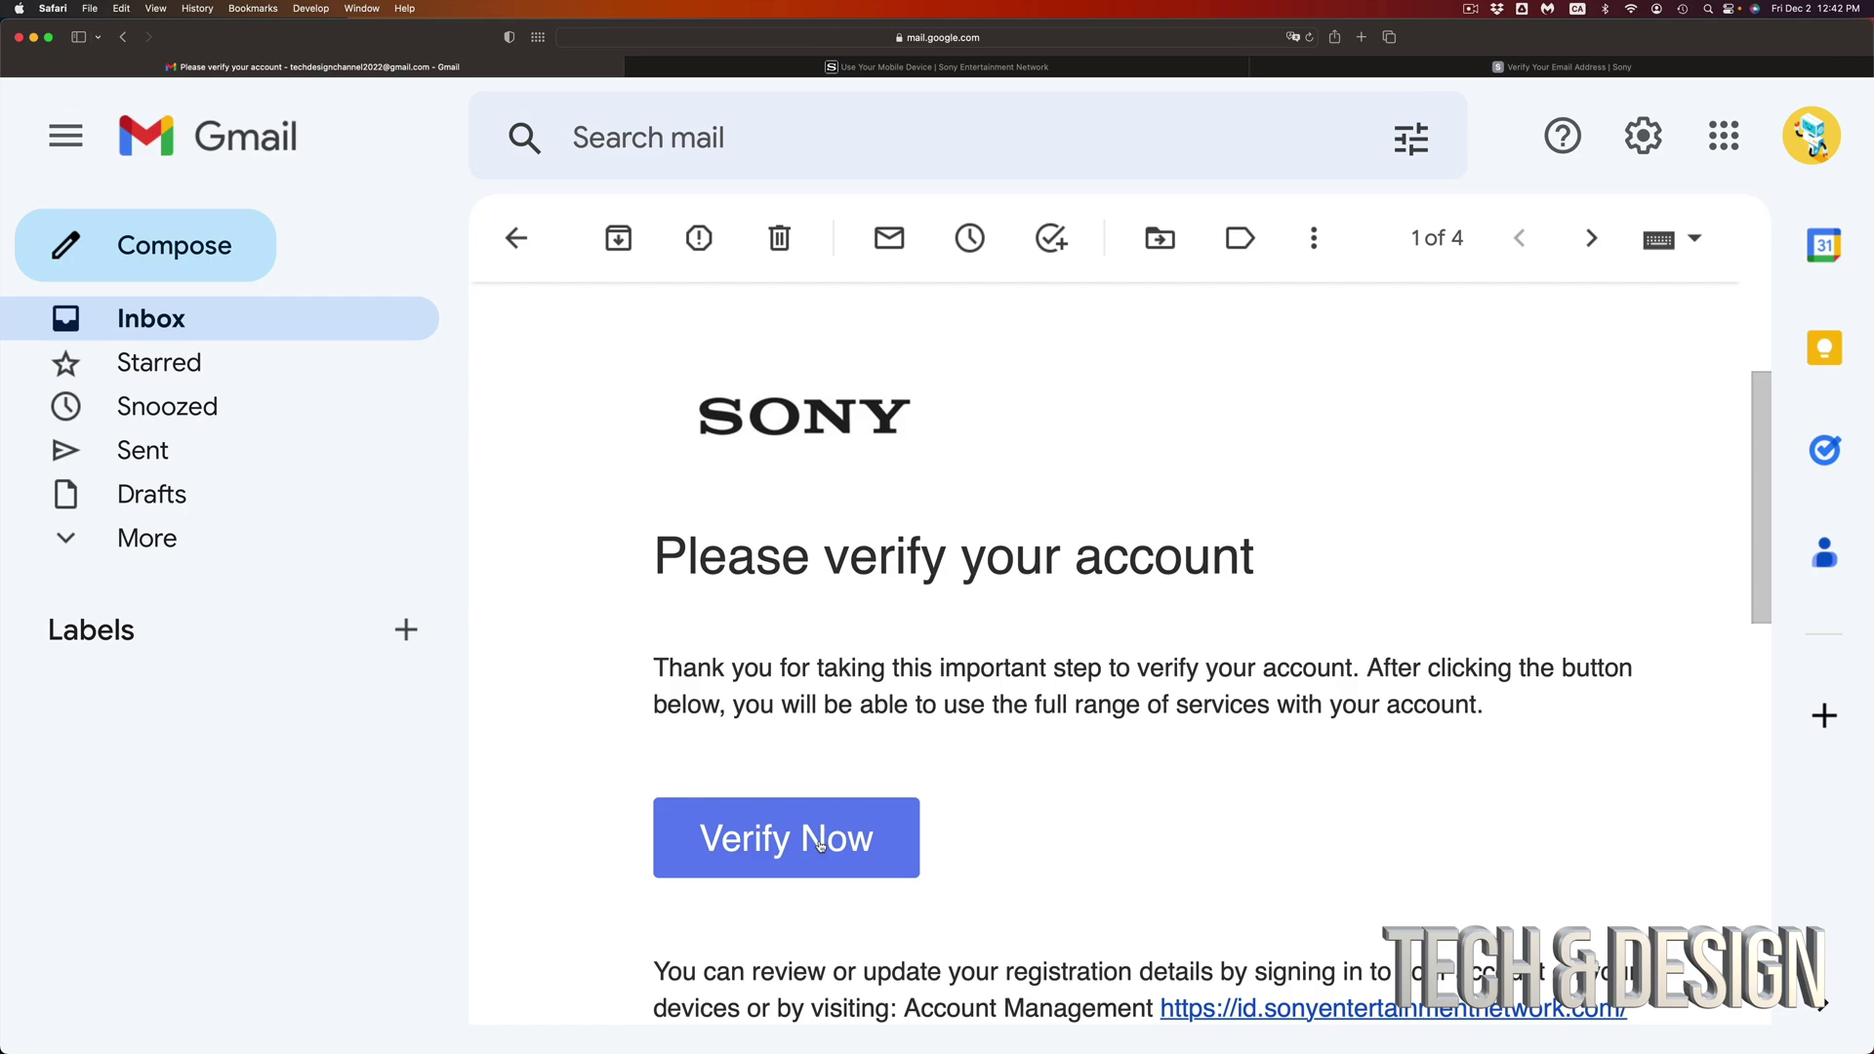
{"action": "scroll", "coordinate": [821, 845], "scroll_direction": "down", "scroll_amount": 1}
{"action": "left_click", "coordinate": [824, 787]}
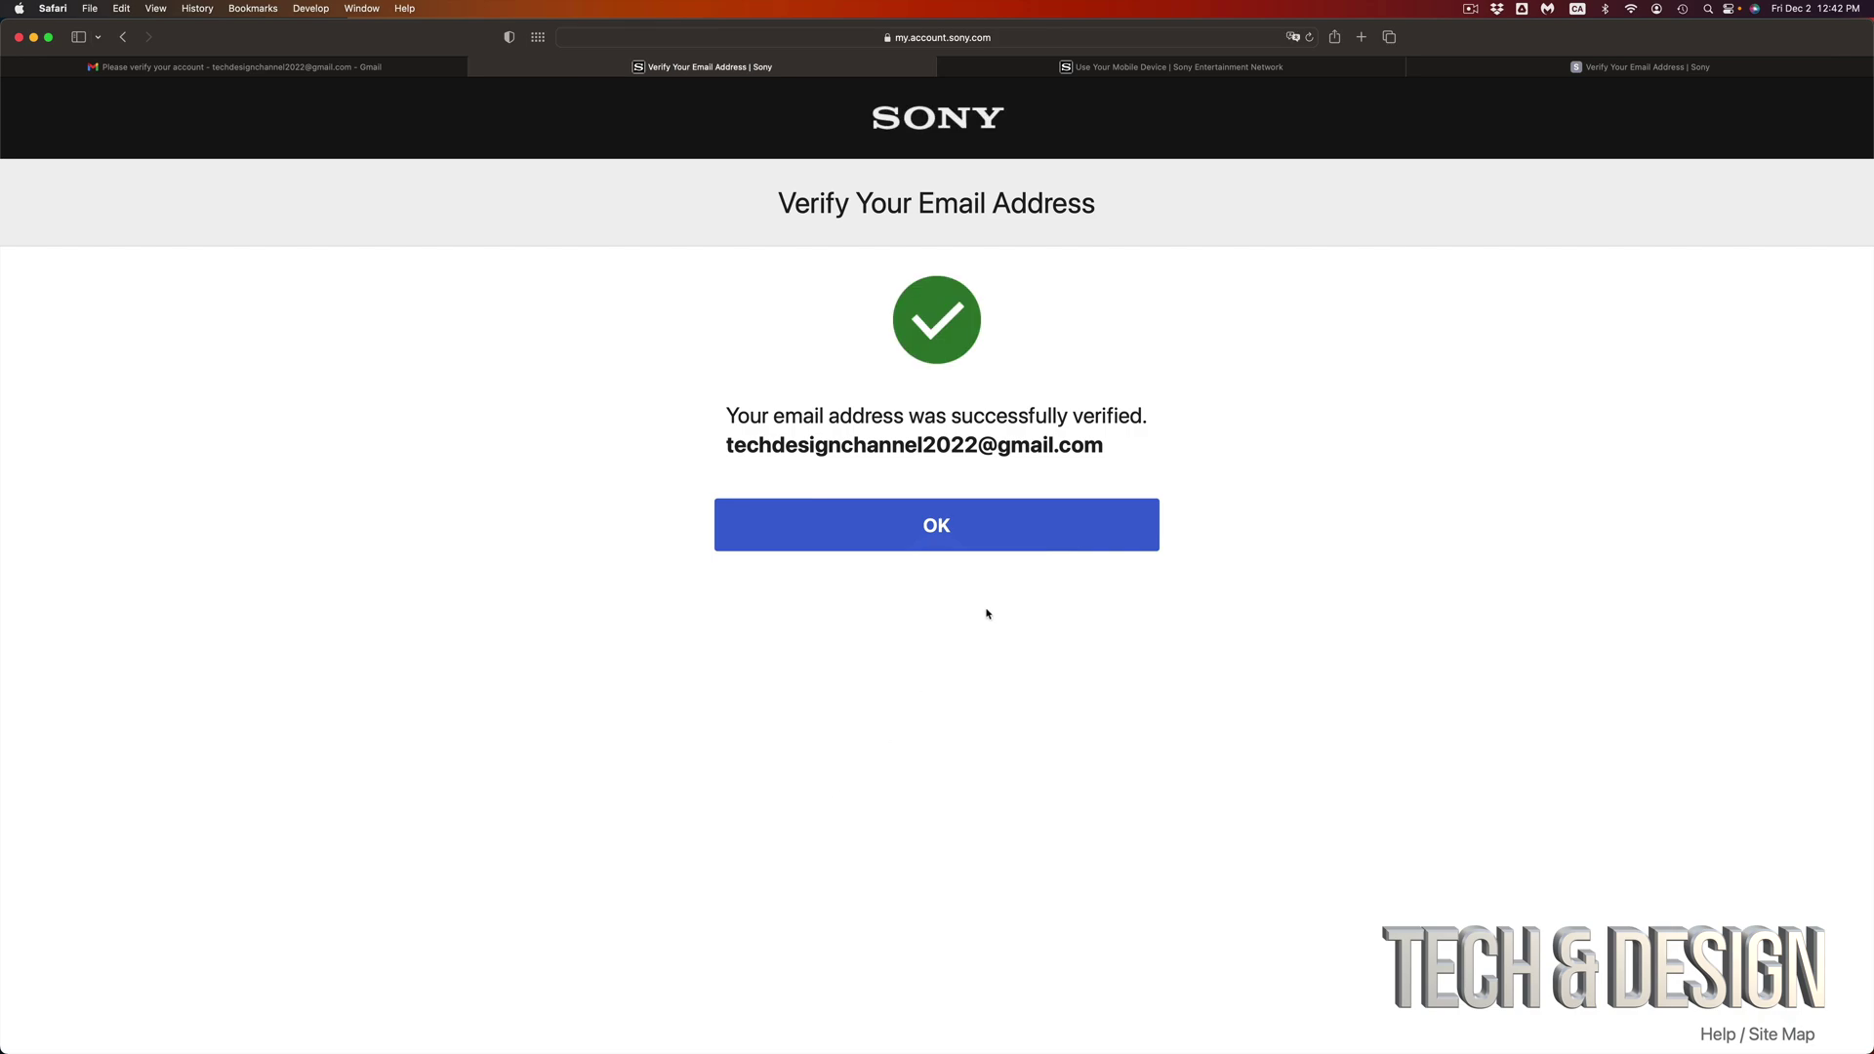
Continue to playstation.com, zoom the page in two steps, and sign in
{"action": "left_click", "coordinate": [926, 528]}
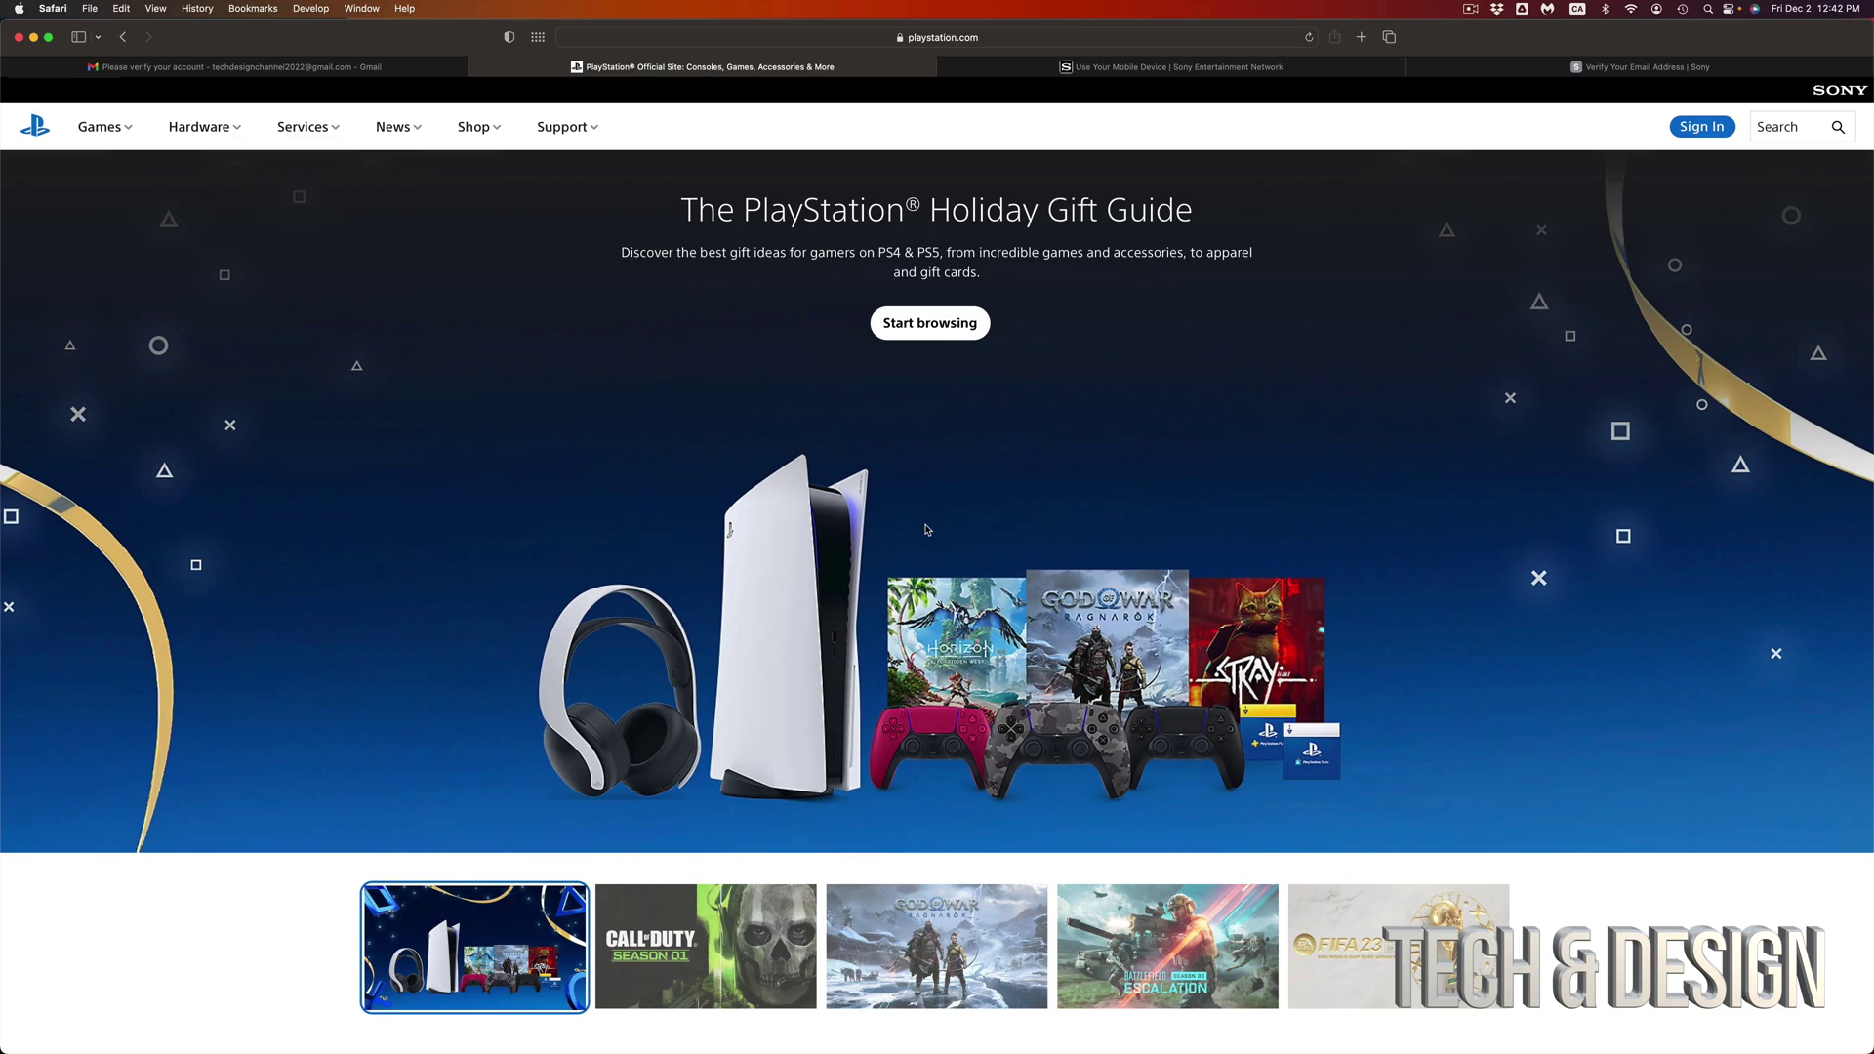
{"action": "key", "text": "super+equal"}
{"action": "key", "text": "super+equal"}
{"action": "key", "text": "super+equal"}
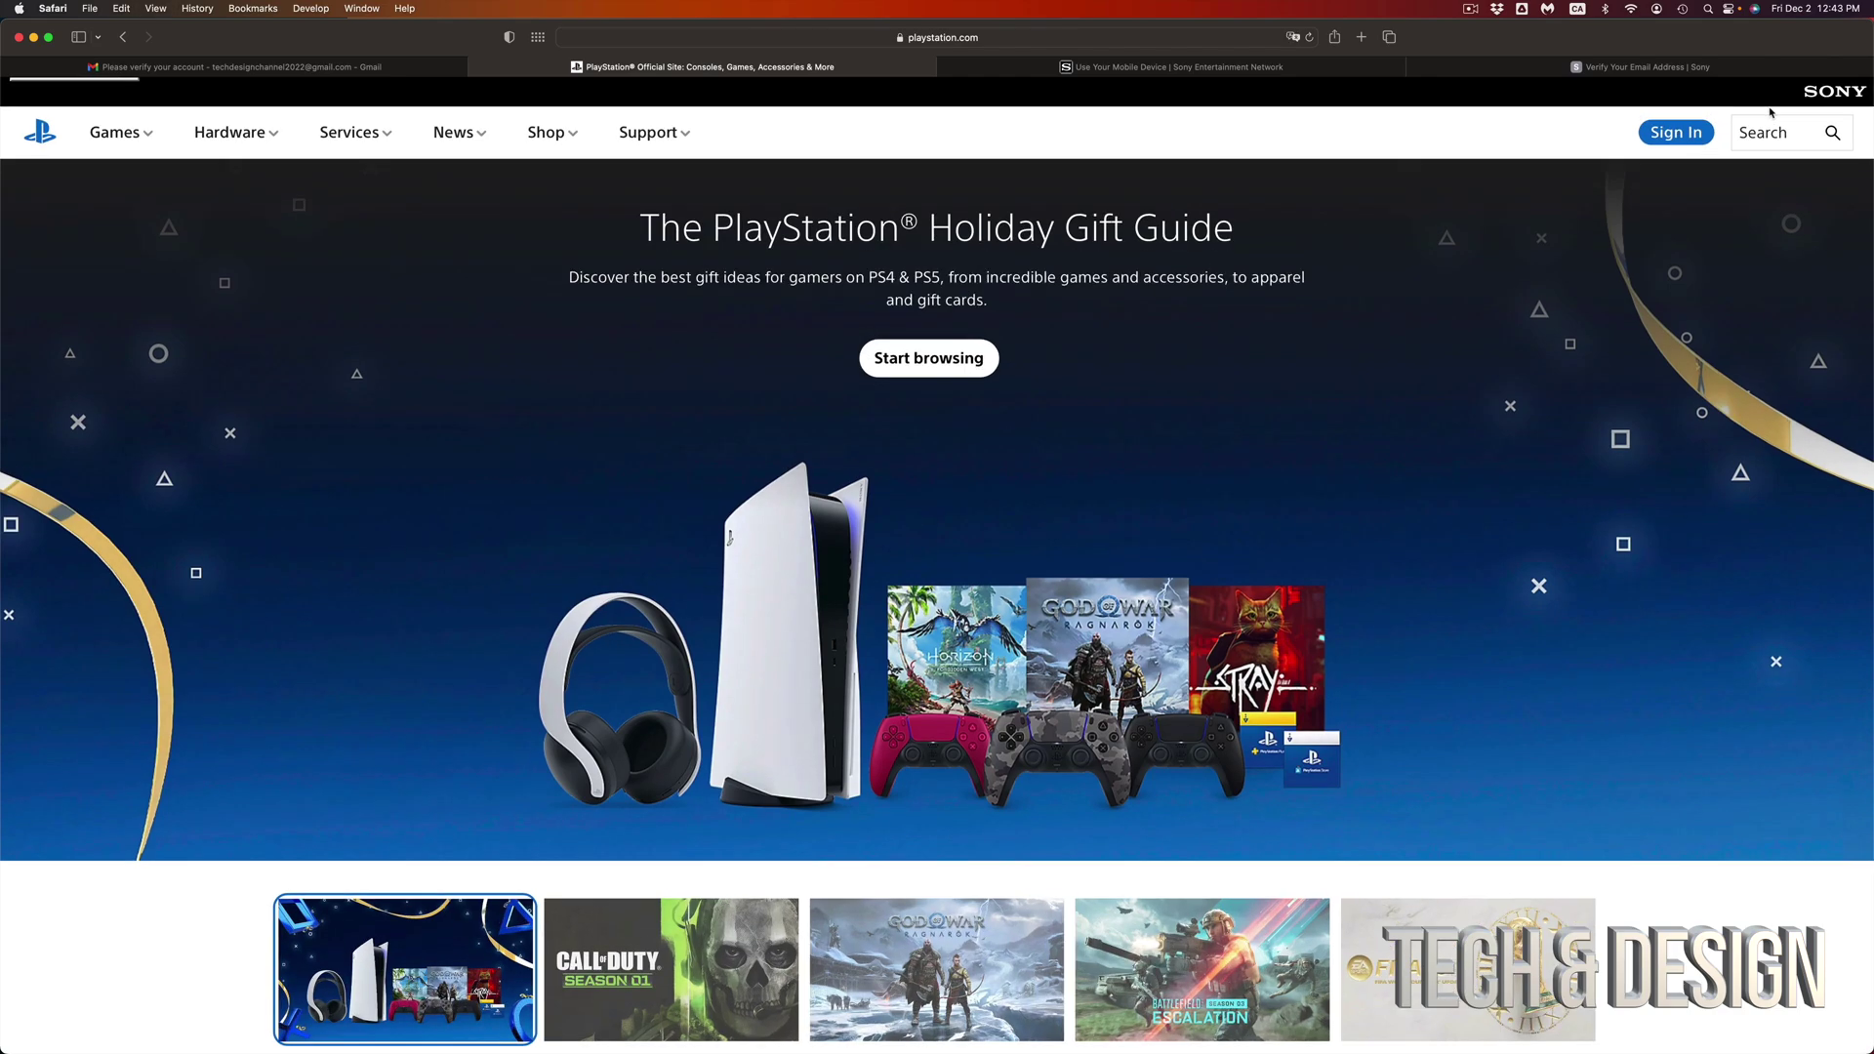
{"action": "key", "text": "super+equal"}
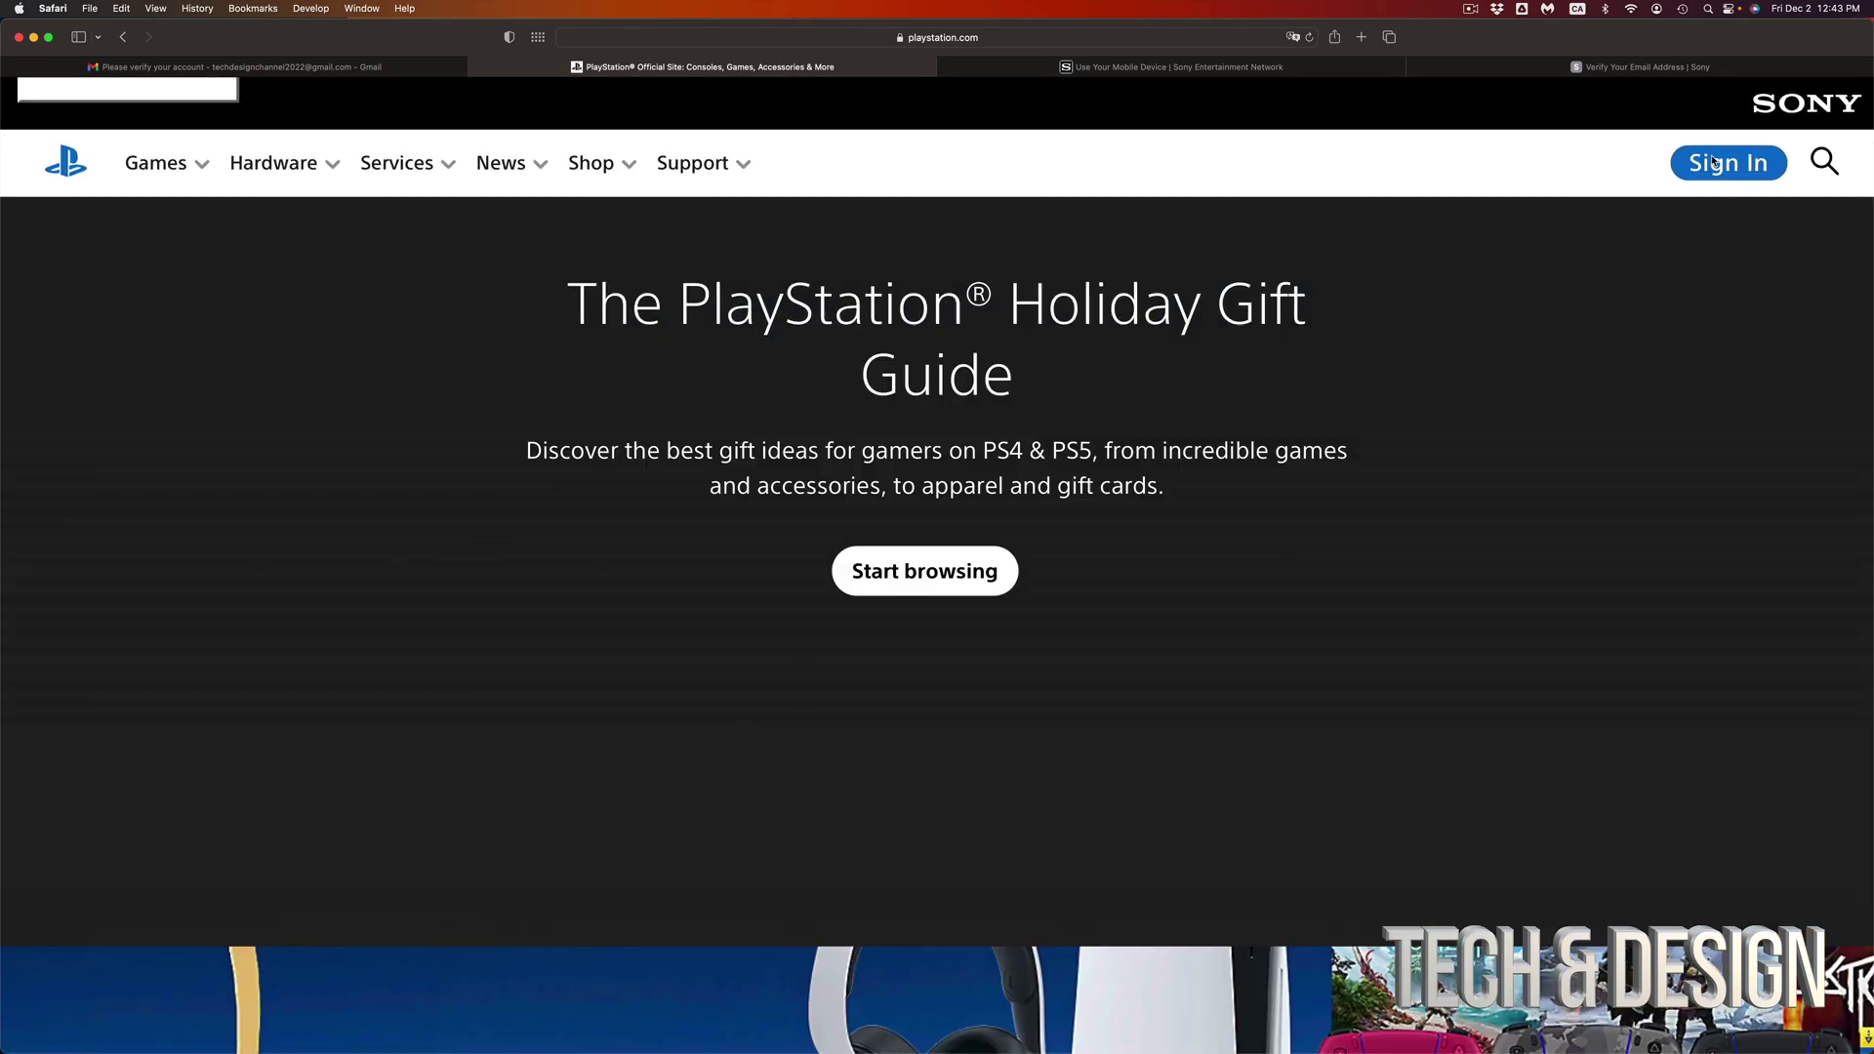
{"action": "left_click", "coordinate": [1719, 177]}
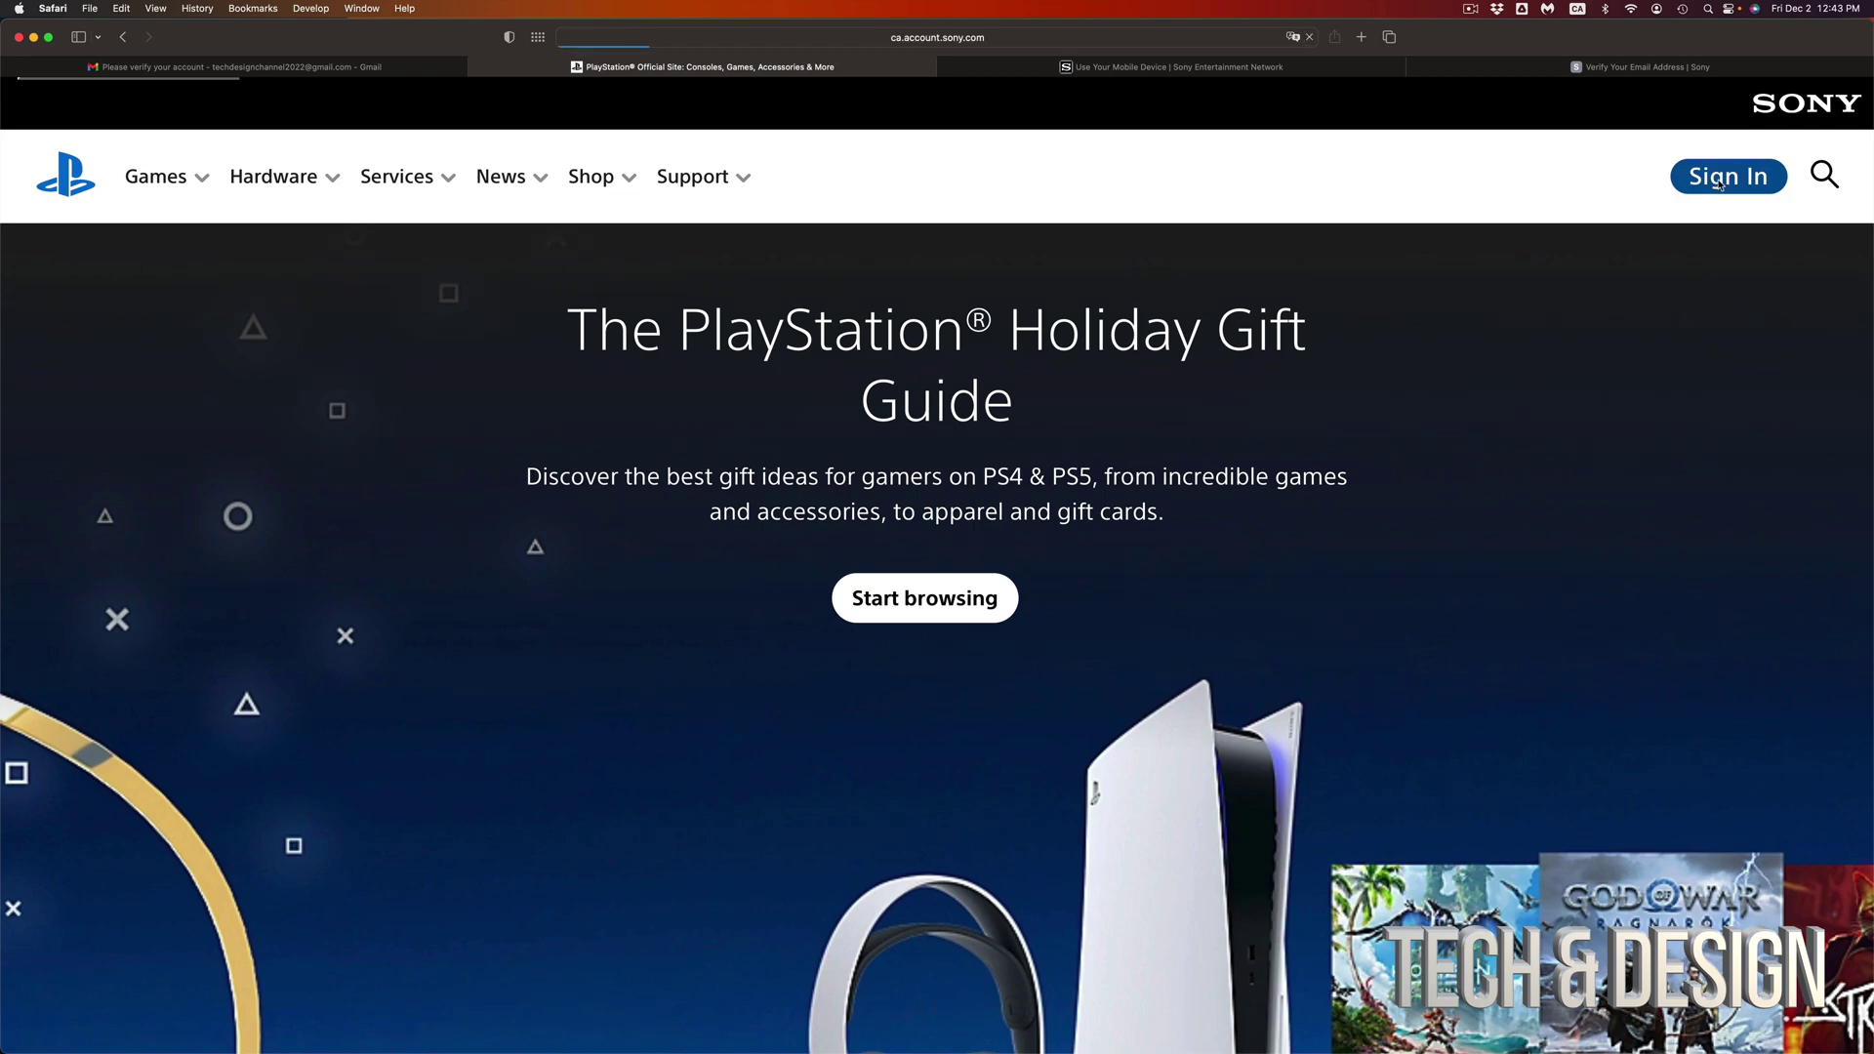
{"action": "scroll", "coordinate": [1346, 340], "scroll_direction": "down", "scroll_amount": 5}
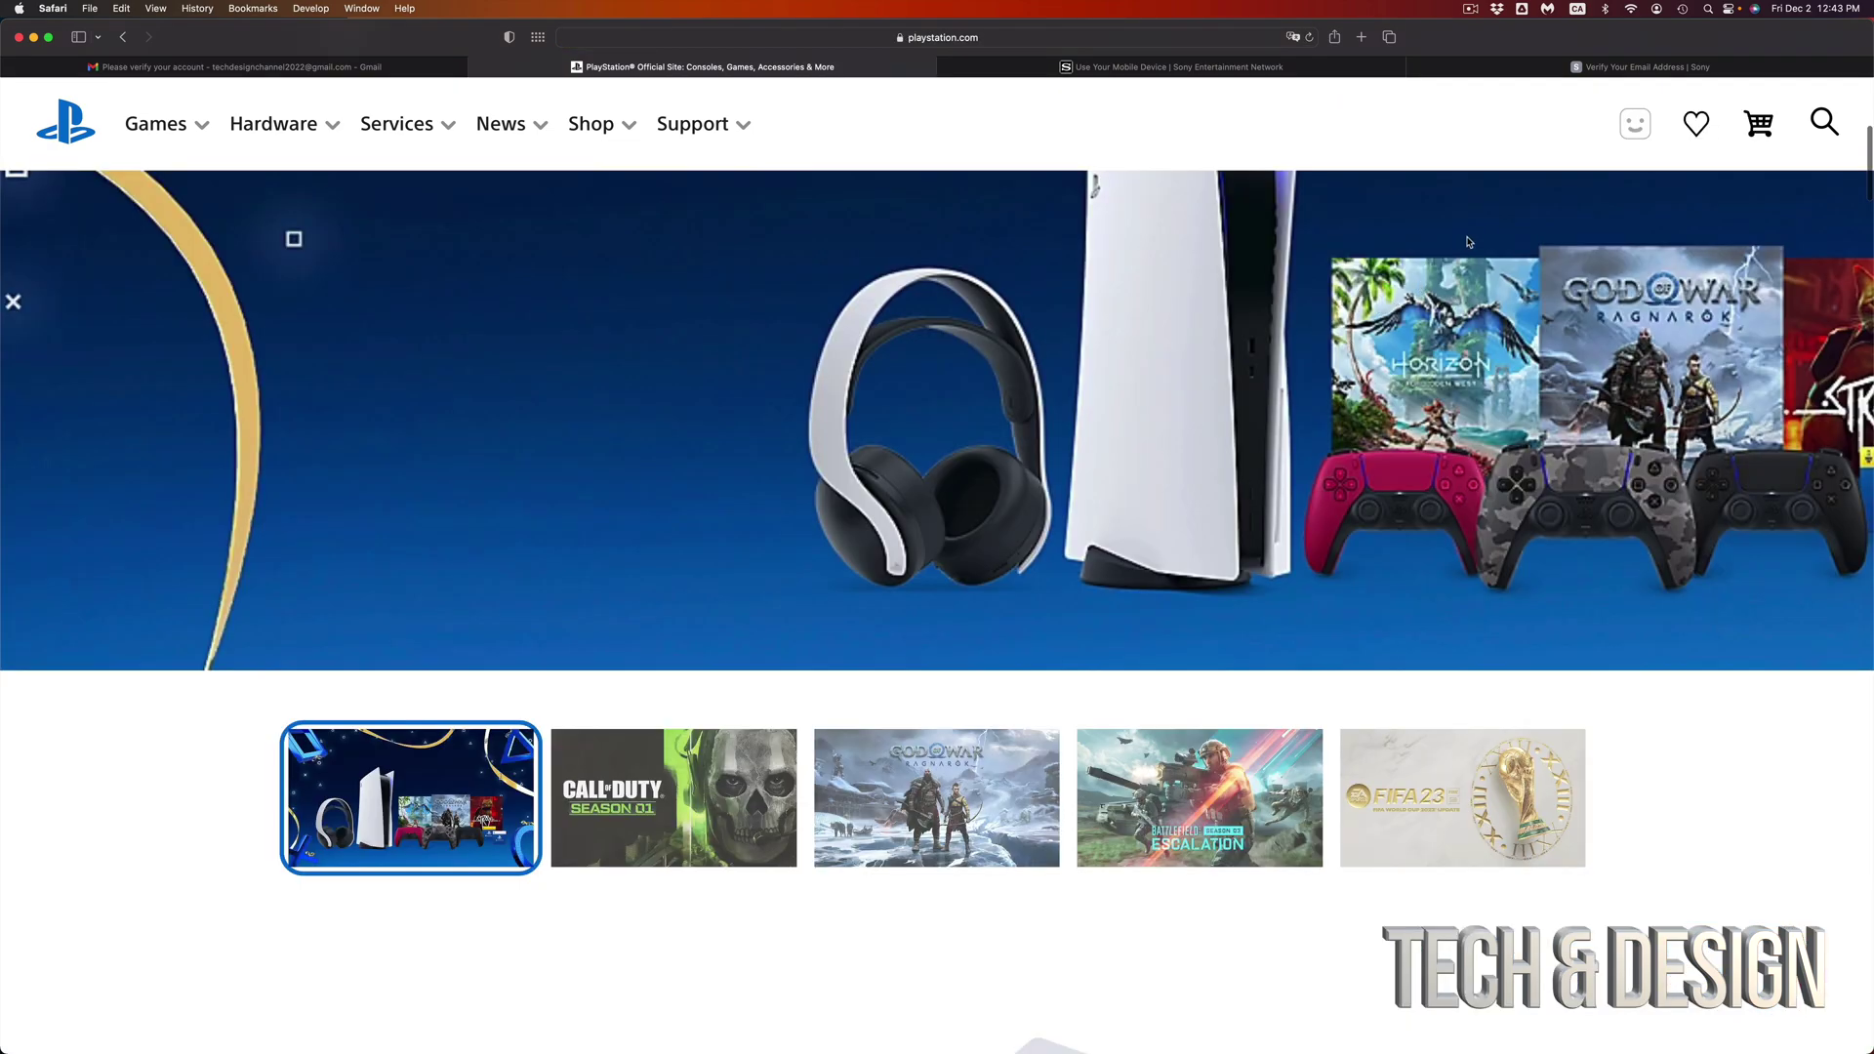